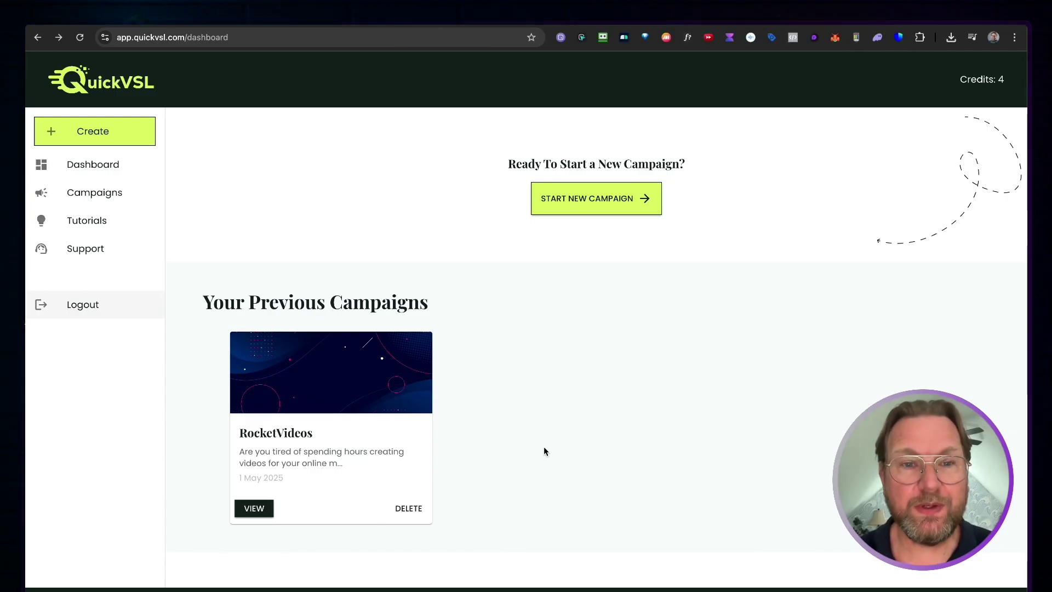
Open the finished RocketVideos video page and its VSL page editor.
click(354, 396)
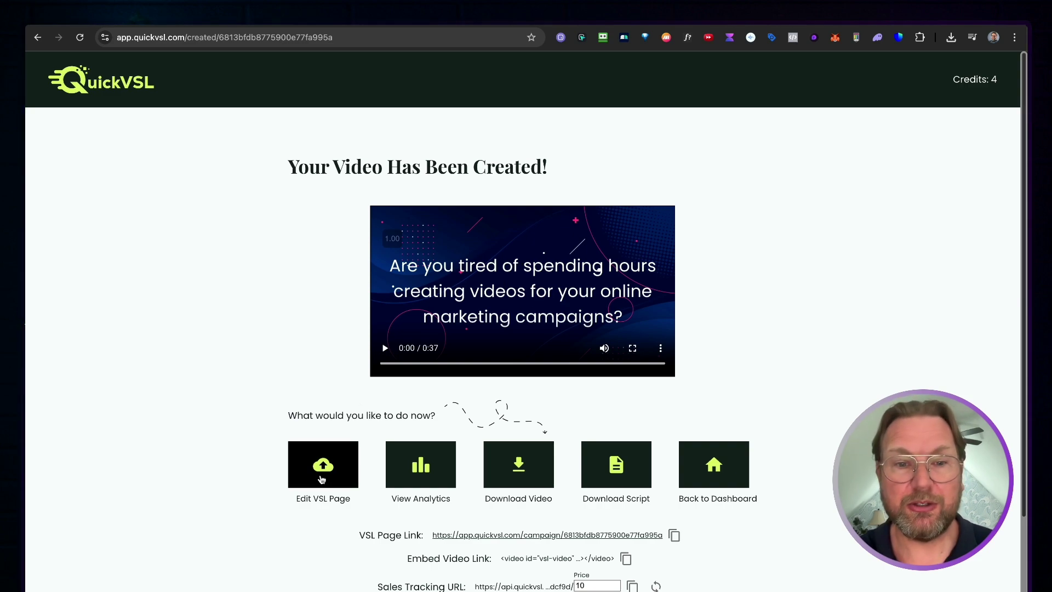
click(323, 478)
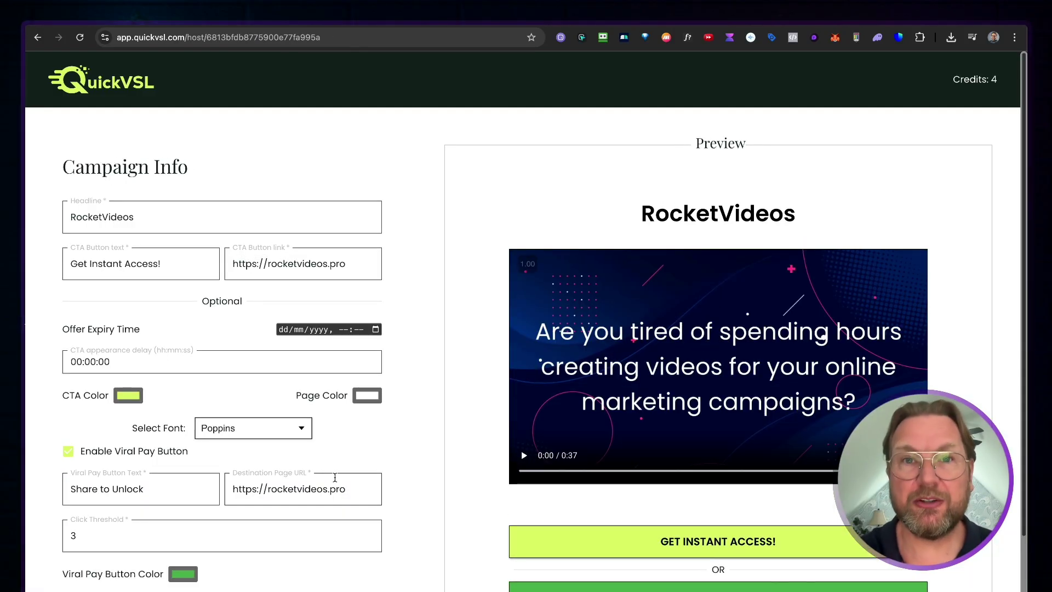
scroll(428, 478, down, 3)
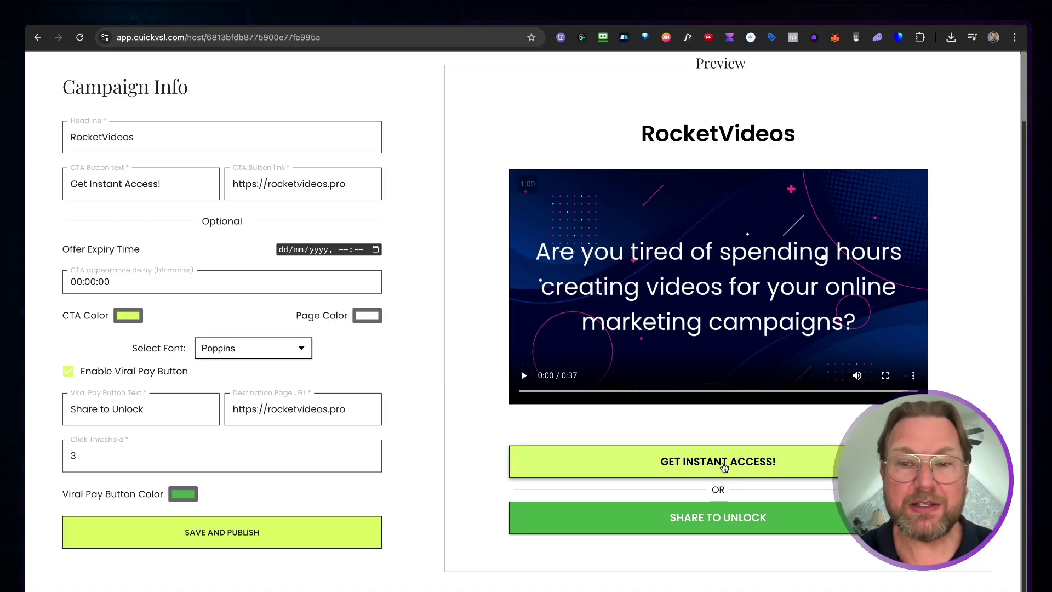
scroll(723, 463, down, 1)
Preview the share-to-unlock panel, then return to the RocketVideos created-video page.
click(704, 492)
scroll(728, 500, down, 5)
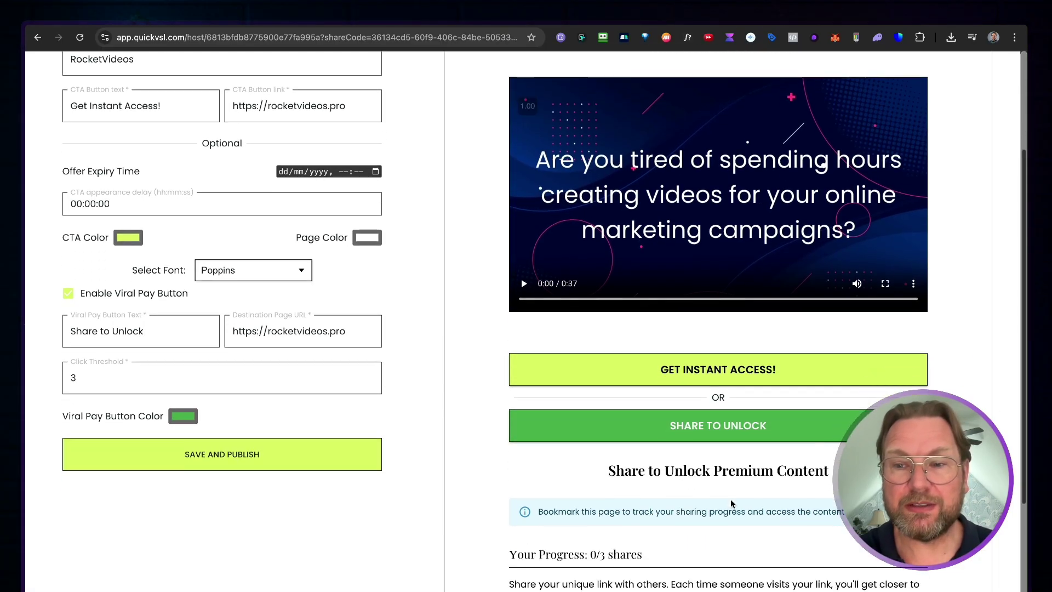
scroll(730, 504, down, 1)
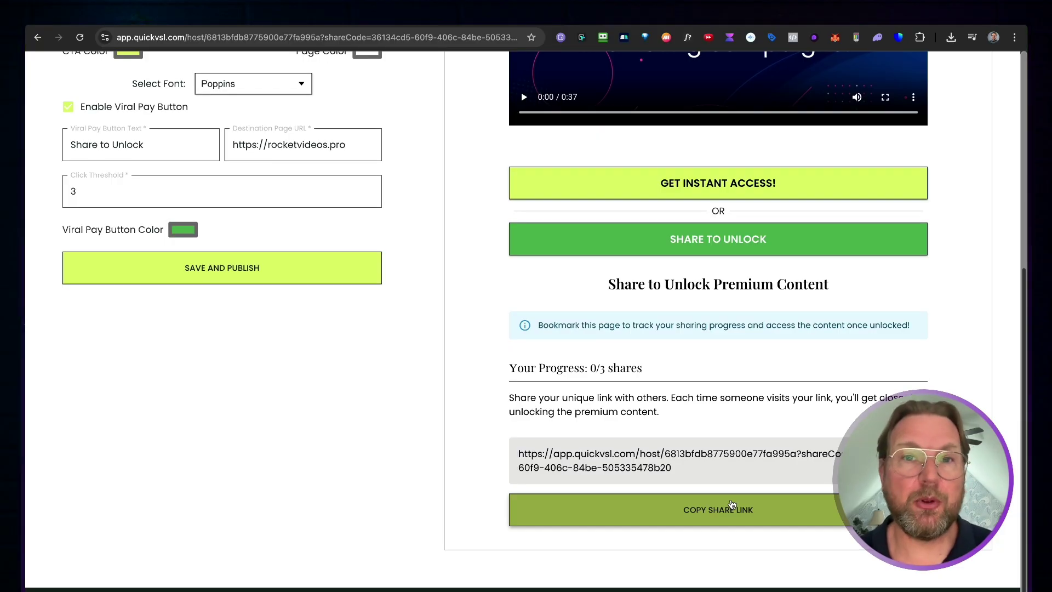
scroll(731, 503, up, 8)
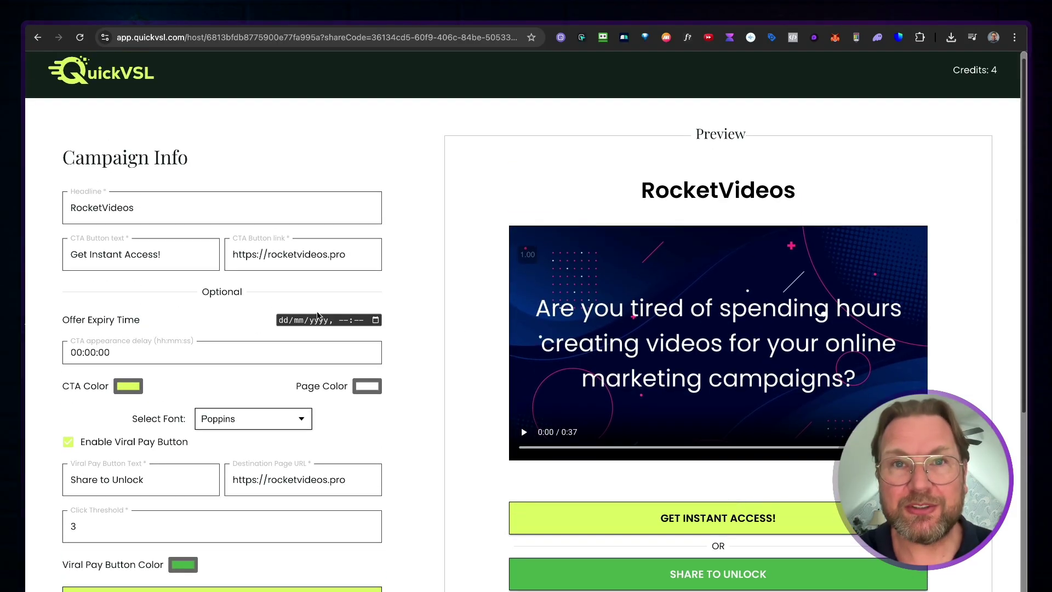
scroll(337, 149, left, 5)
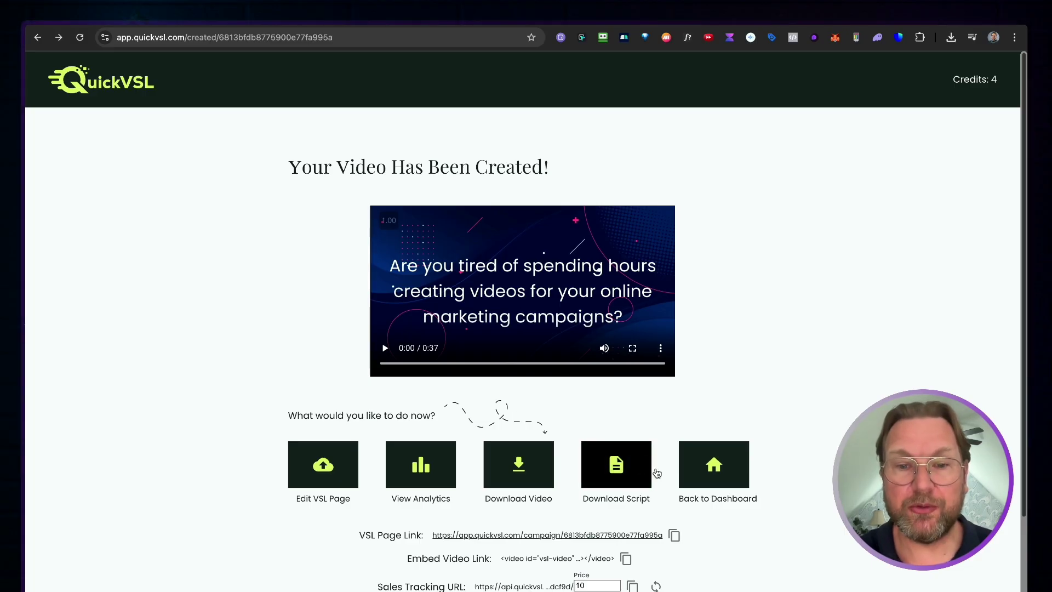
Leave the RocketVideos video page for the dashboard of previous campaigns.
scroll(687, 508, down, 3)
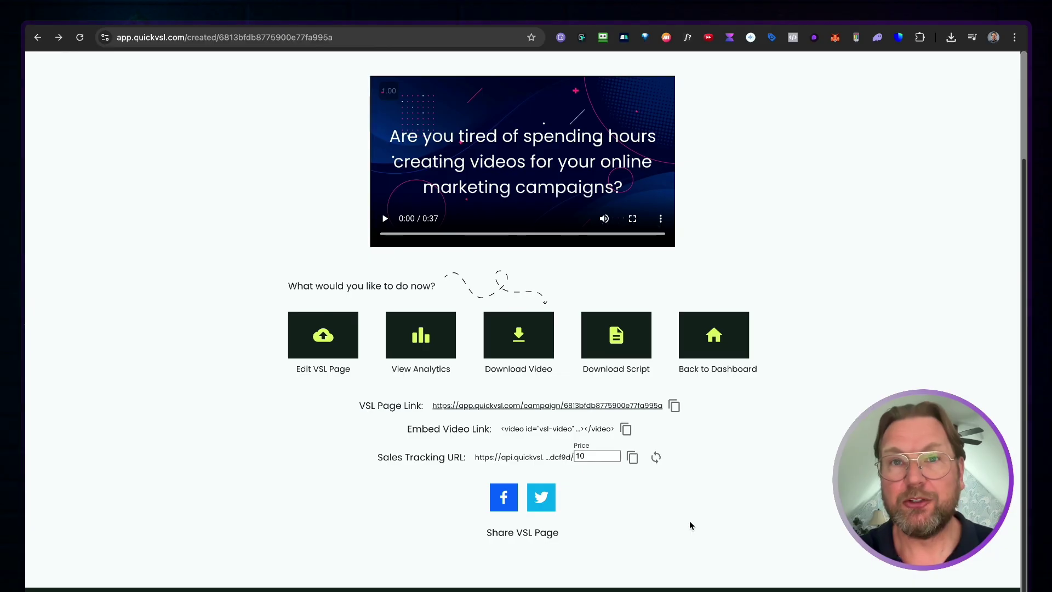
click(714, 336)
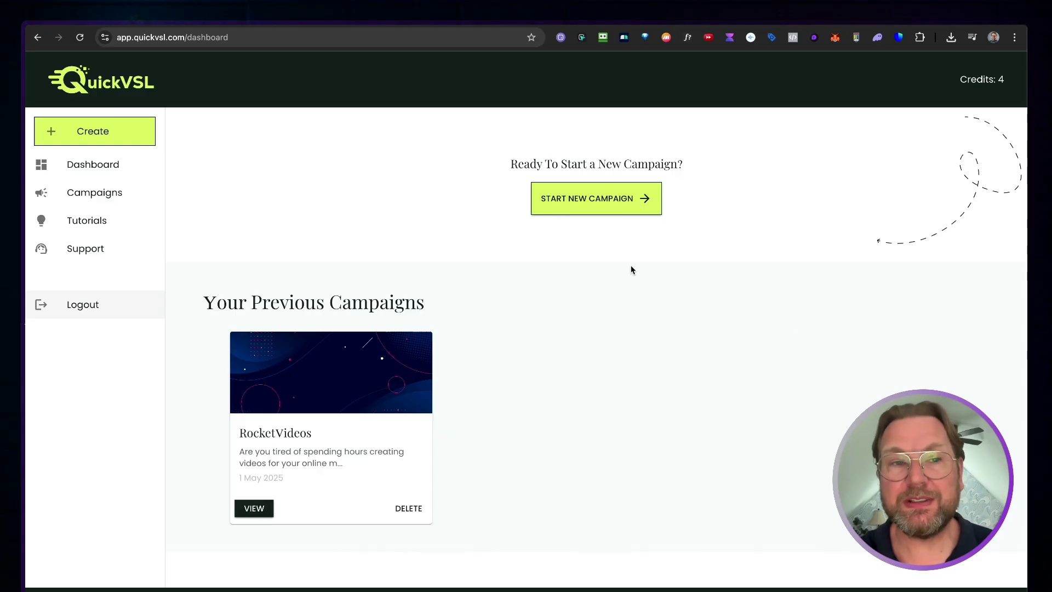
Start a new AI-generated campaign named RocketClips.
click(585, 200)
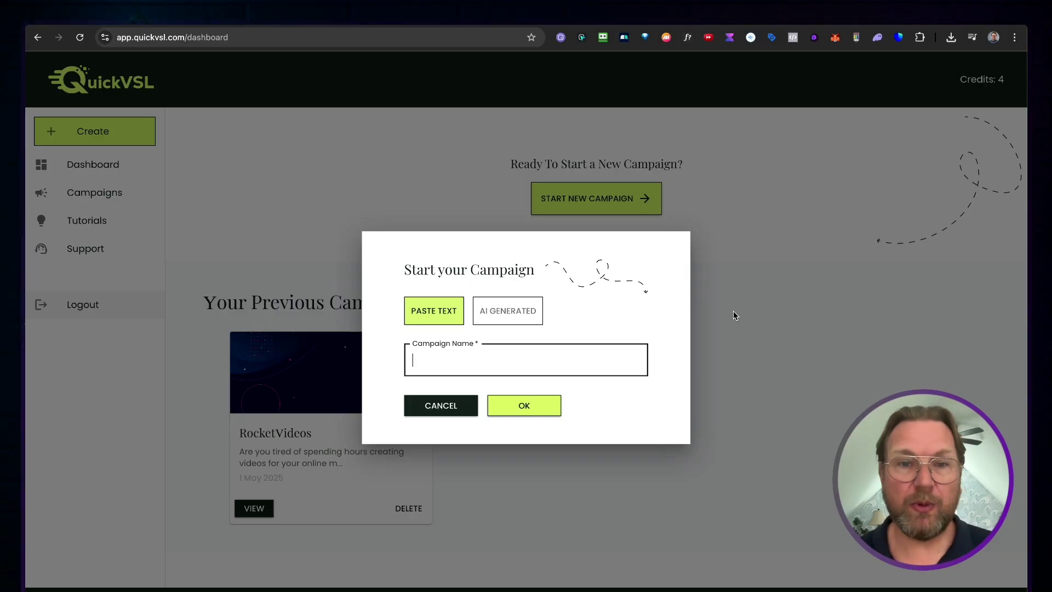
click(521, 311)
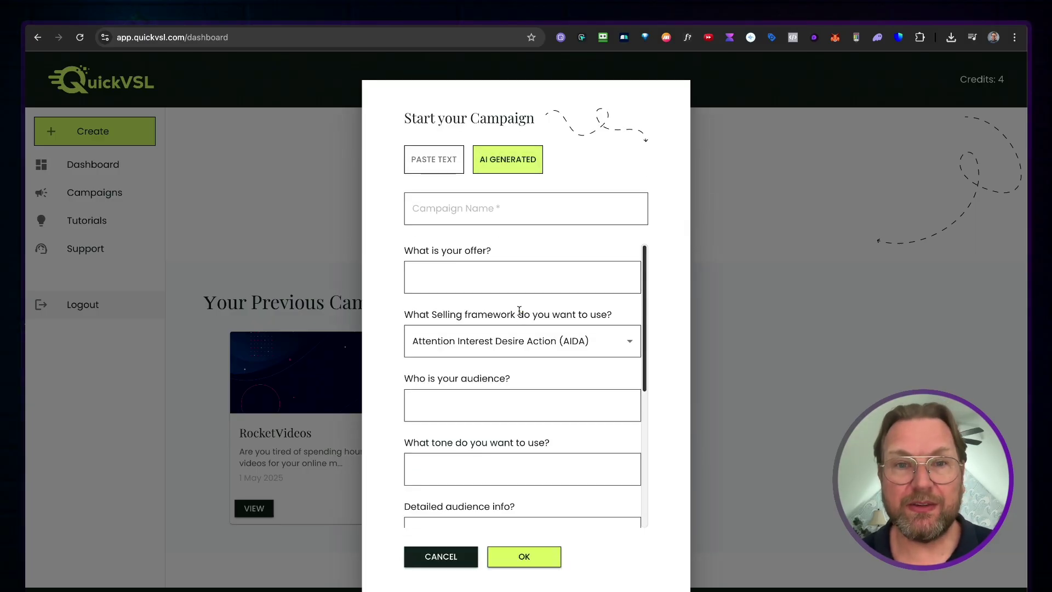
click(434, 207)
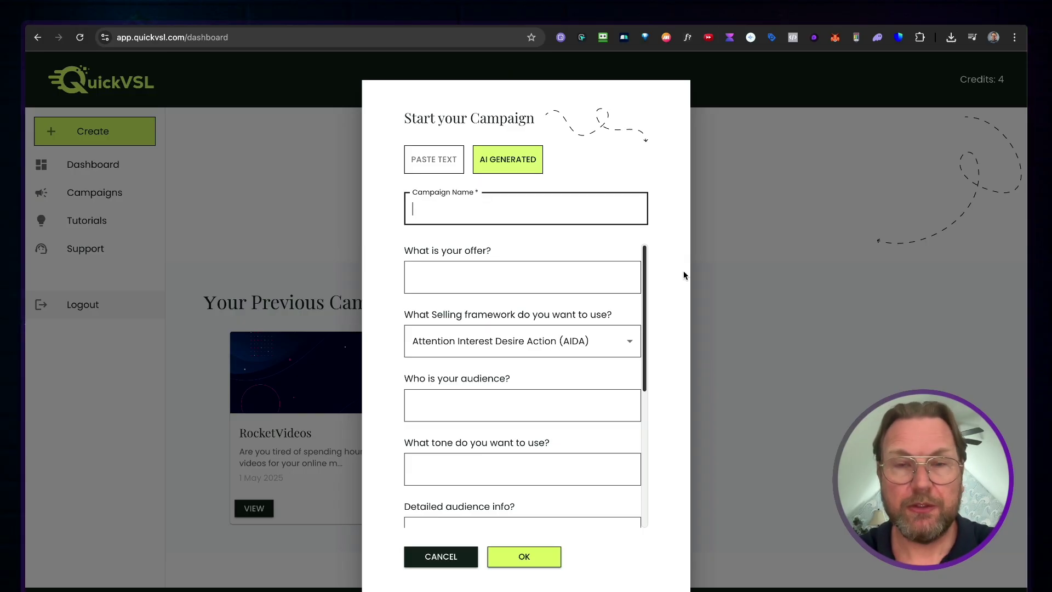
text(RocketClips)
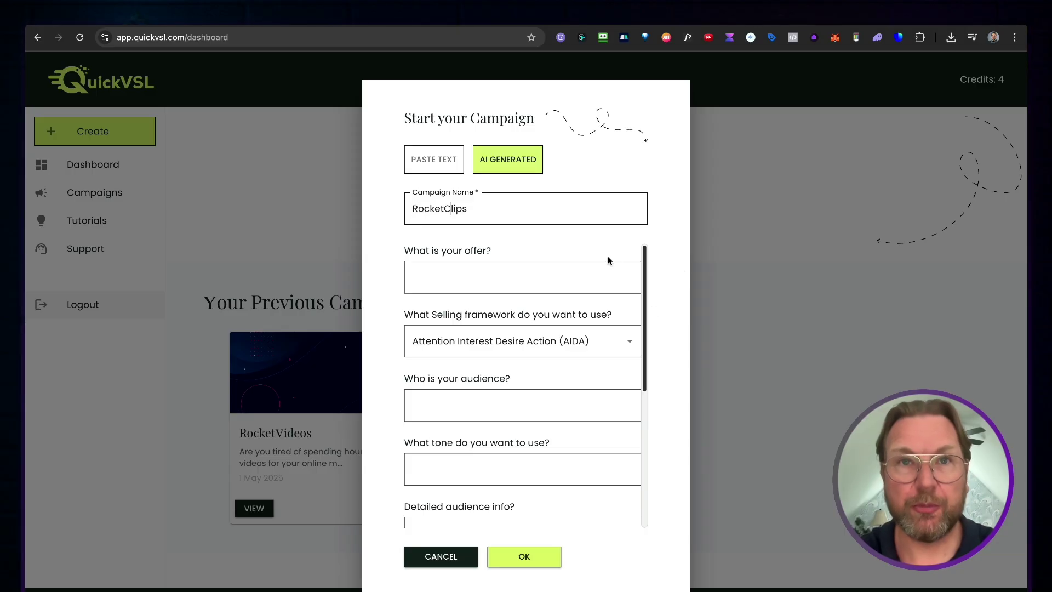
Enter RocketClips as the offer and bring up the selling-framework choices.
click(439, 287)
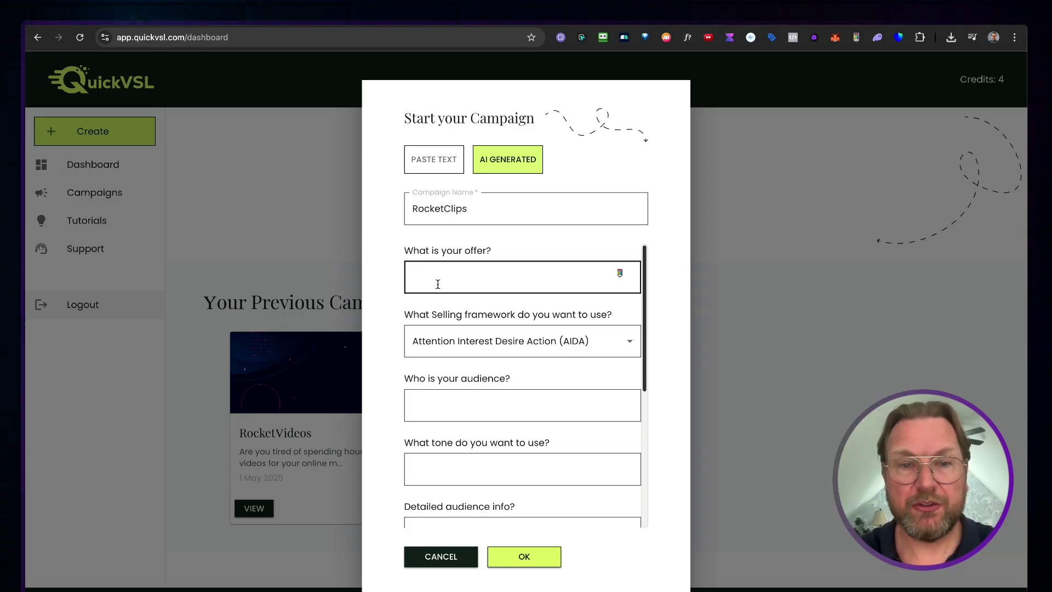
text(RocketClips)
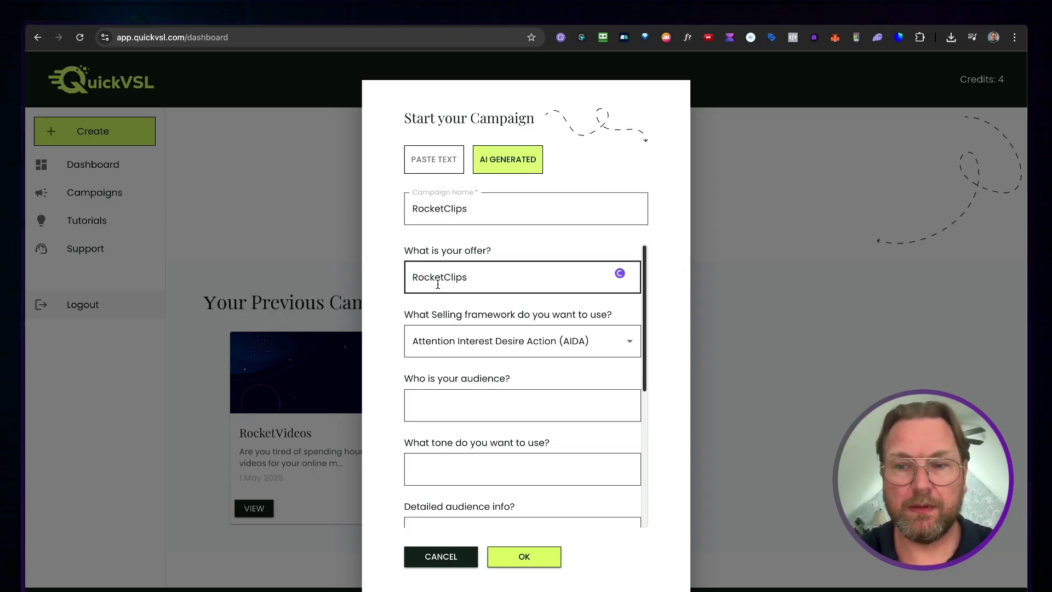
click(457, 341)
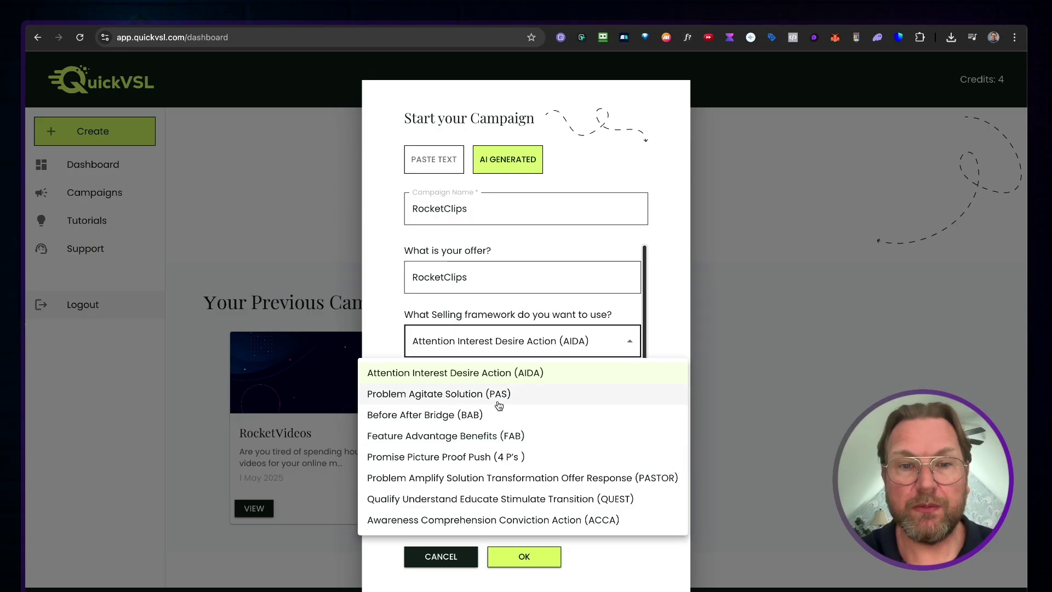
Choose the PAS framework, with Online marketers as audience and an Excited tone.
click(448, 398)
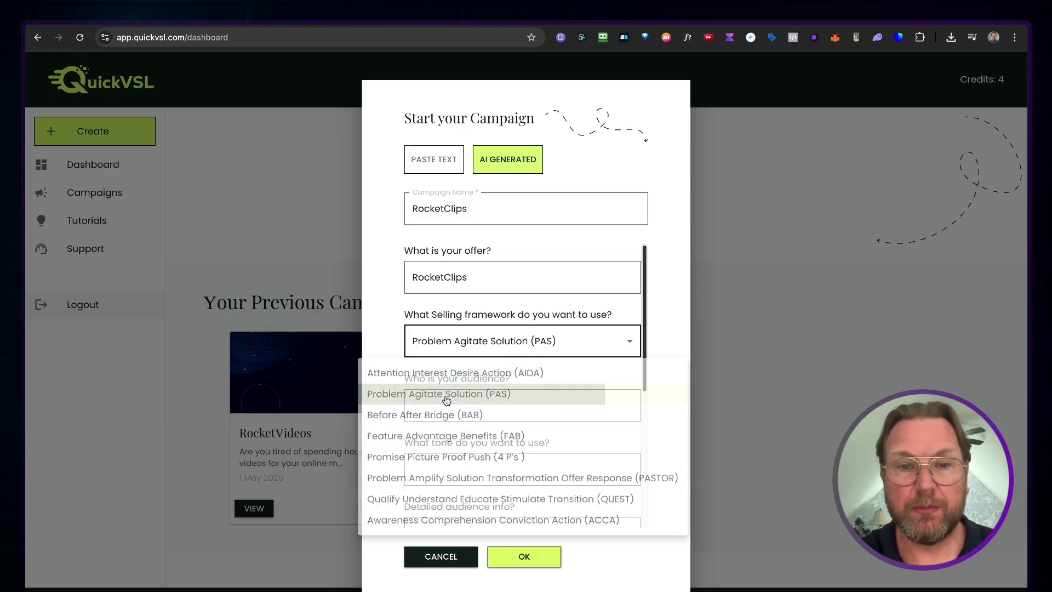
click(534, 411)
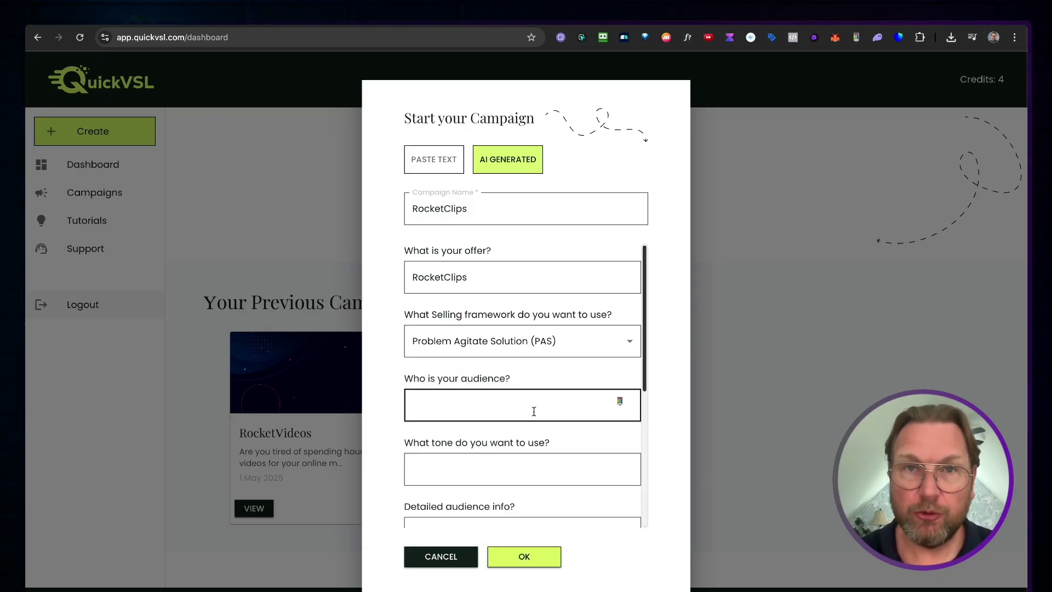
text(Online marketers)
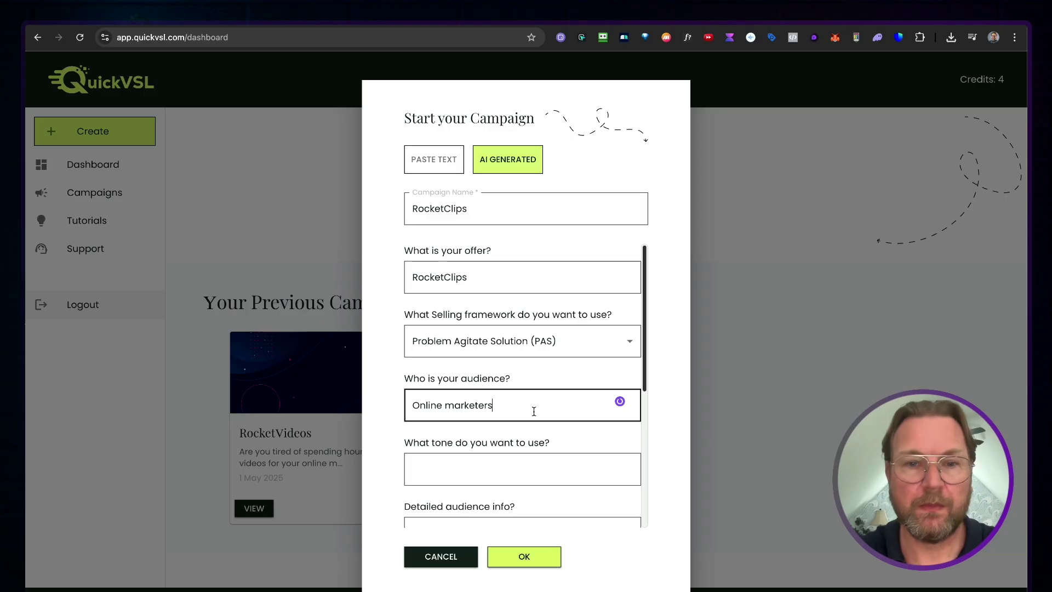
scroll(583, 462, down, 3)
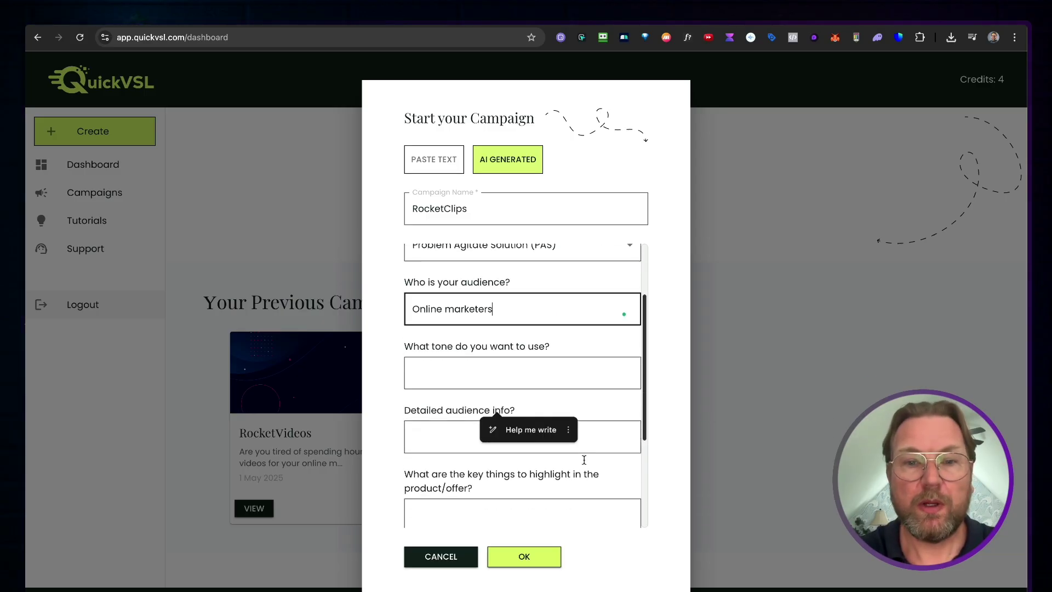
click(510, 333)
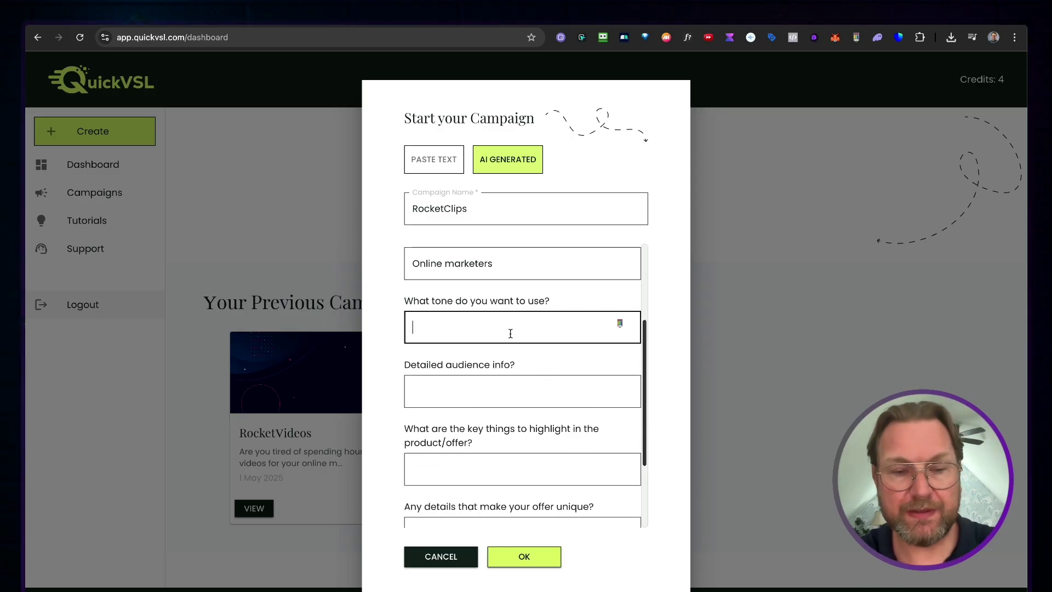
text(Excited)
Paste in the detailed target-audience description.
click(521, 394)
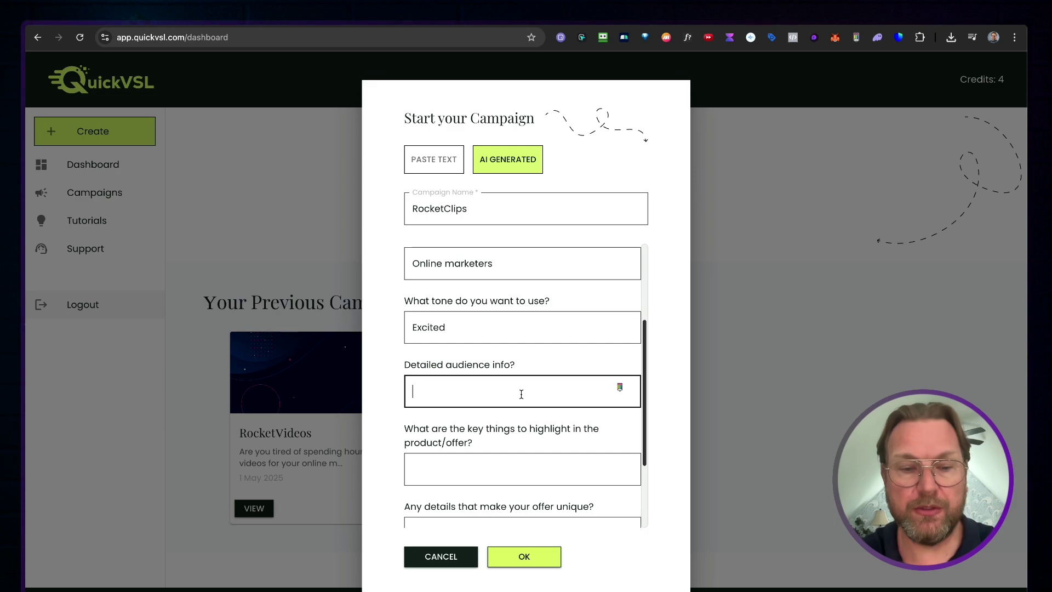
text(People that work online, that love to create content and videos. That love YouTube etc)
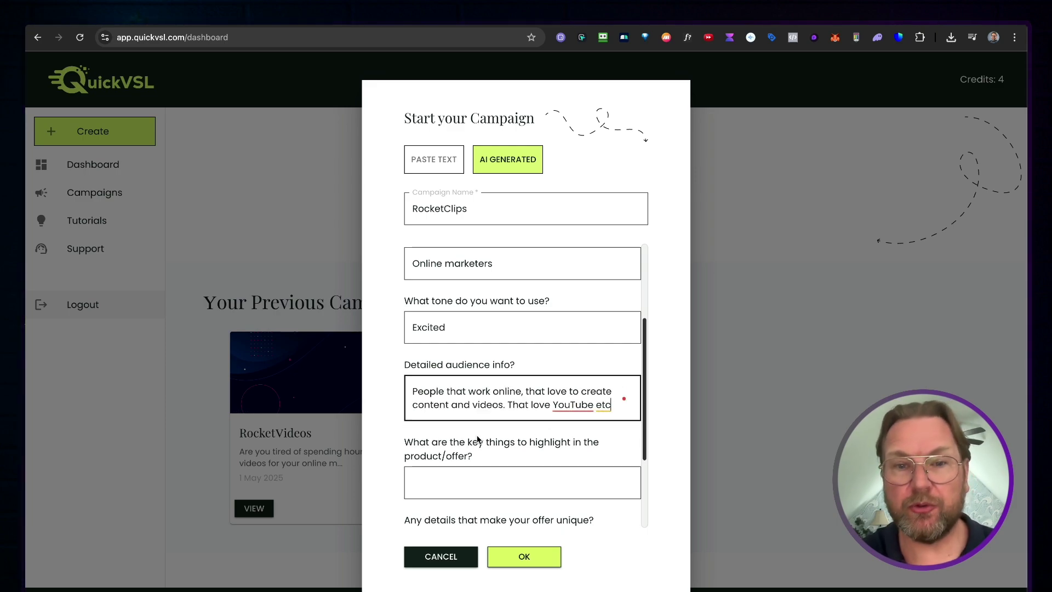
scroll(564, 432, down, 1)
scroll(564, 431, down, 5)
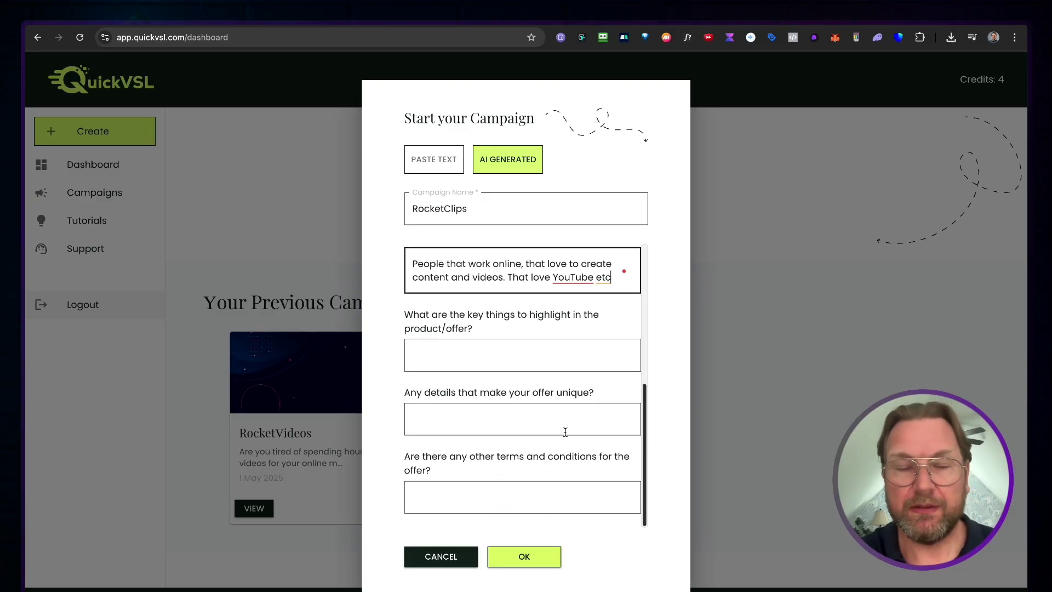
Paste the RocketVideos feature description as key highlights and submit the brief.
click(472, 368)
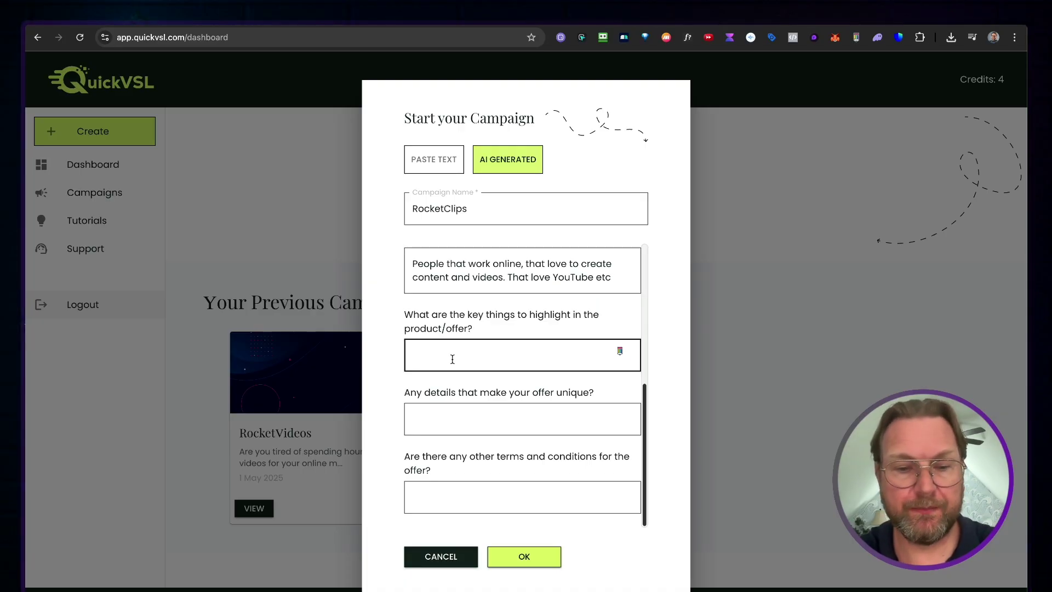
text(RocketVideos allows you to take any long form video and the AI engine creates viral short videos from it. Just upload long form video and get 10 viral shorts in return)
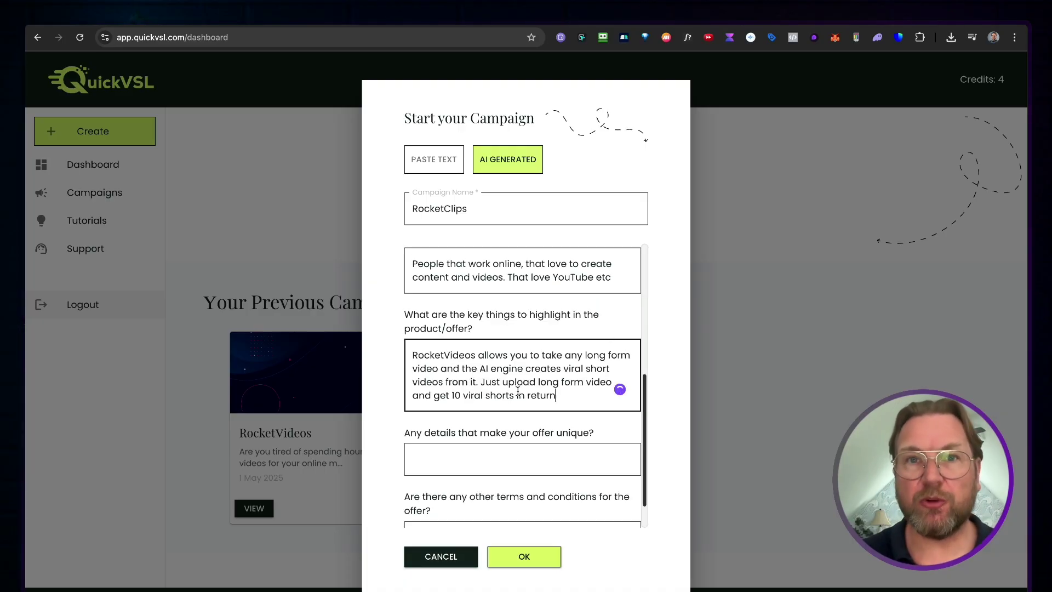
scroll(517, 397, down, 1)
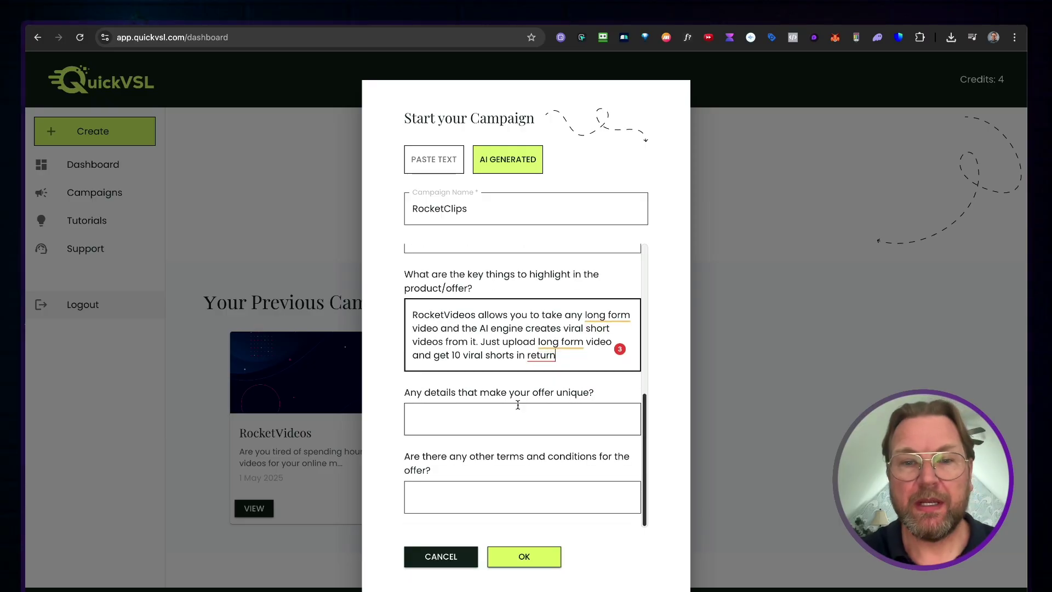
click(470, 415)
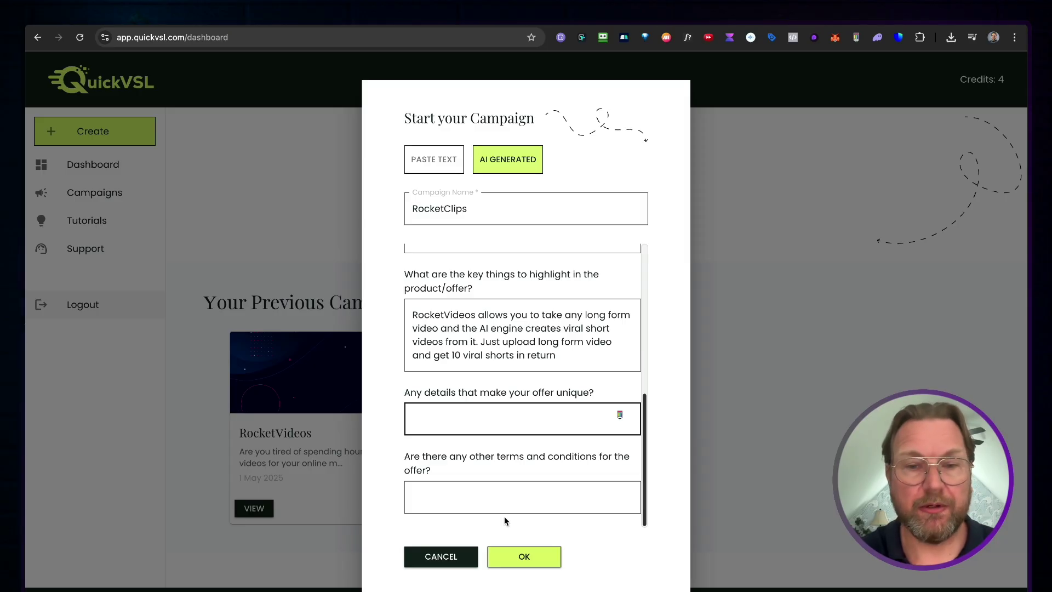
click(522, 555)
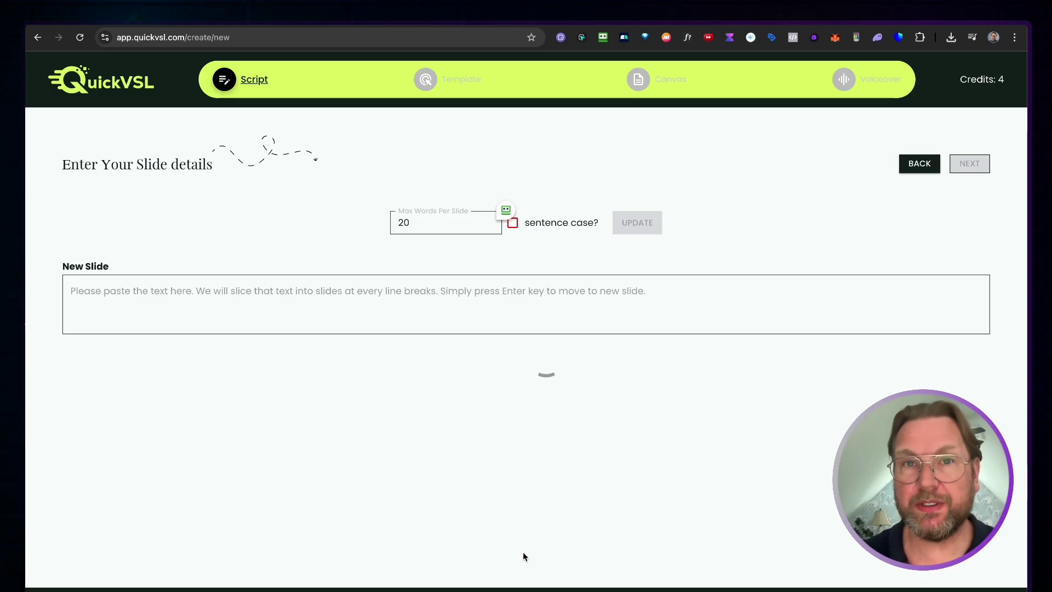
Set Max Words Per Slide to 15 and re-split the script.
scroll(524, 555, down, 1)
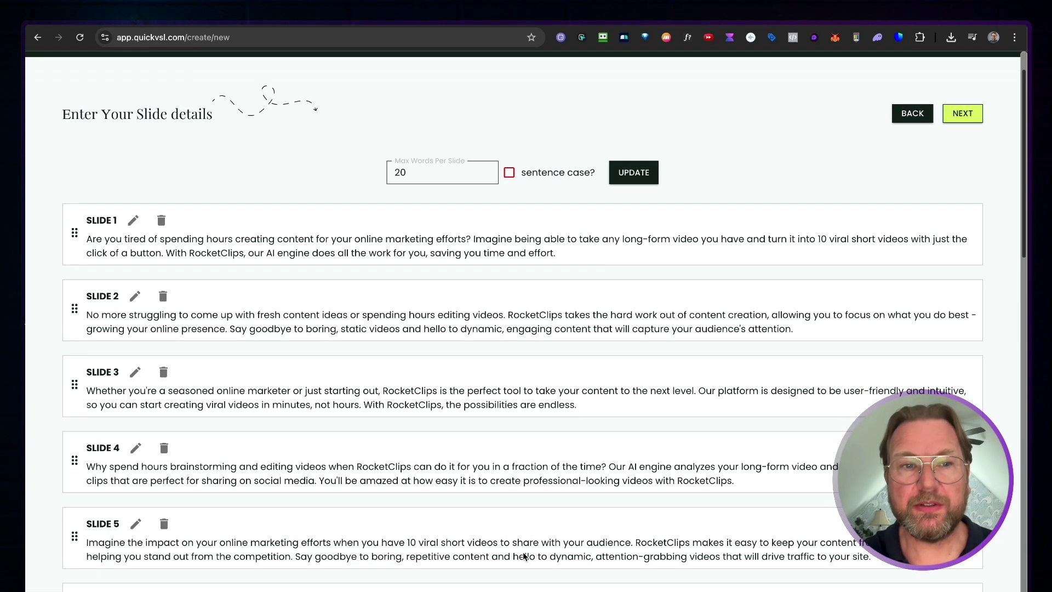
scroll(523, 556, down, 6)
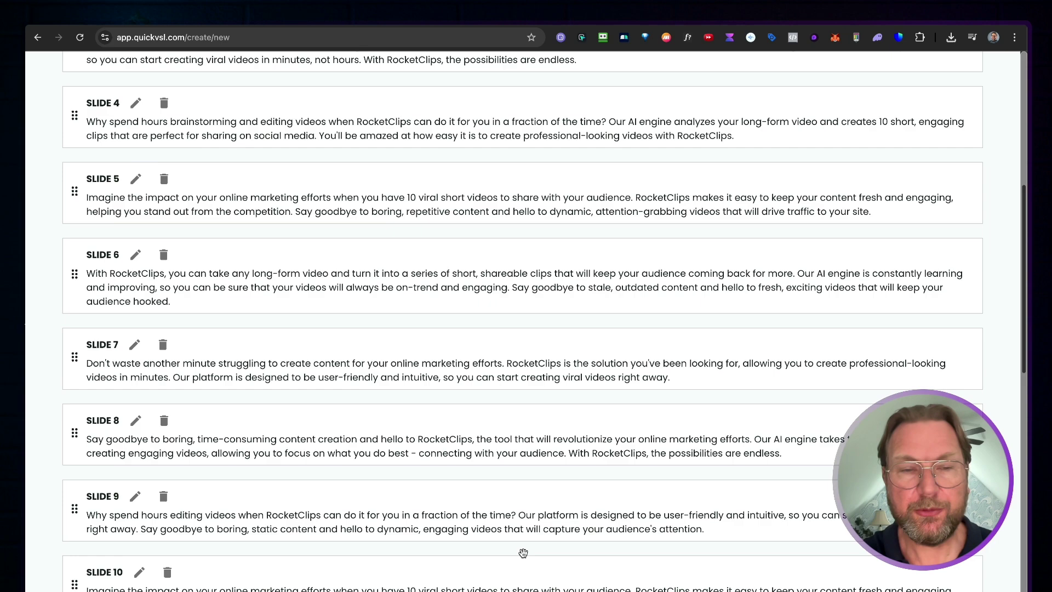
scroll(523, 553, up, 7)
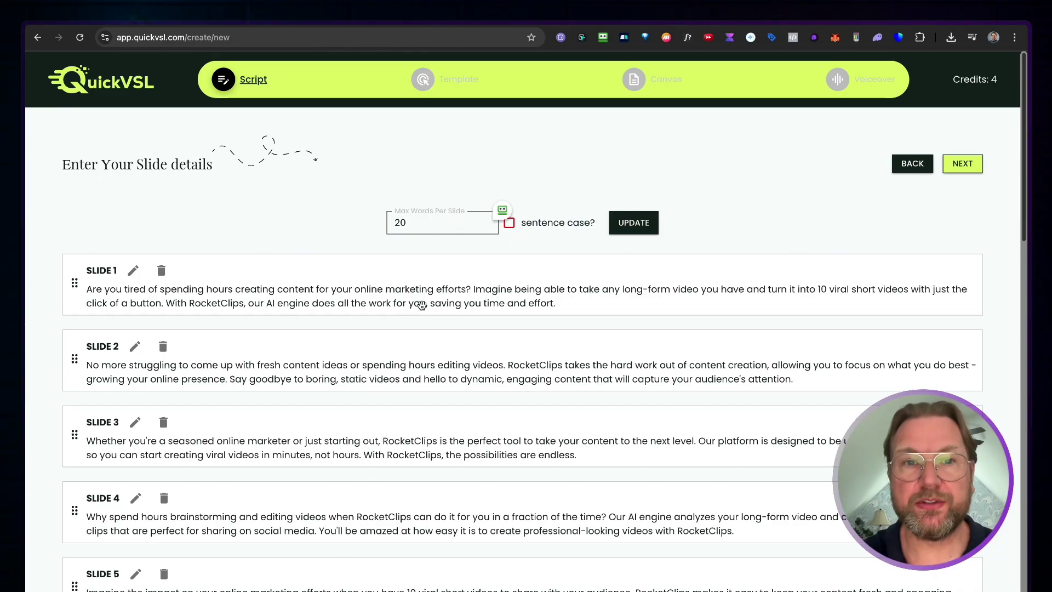
double_click(397, 223)
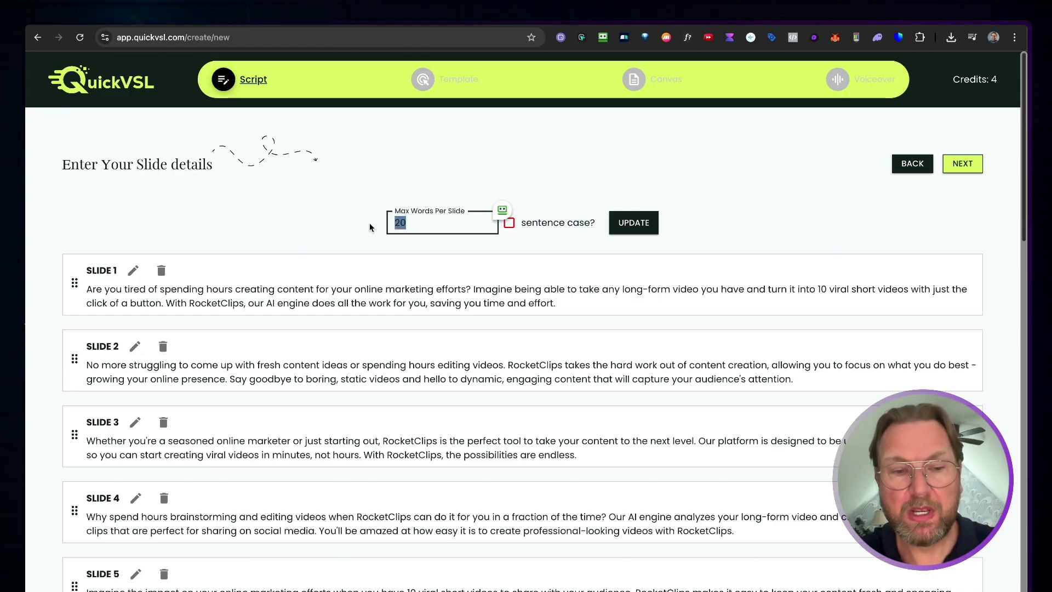
text(15)
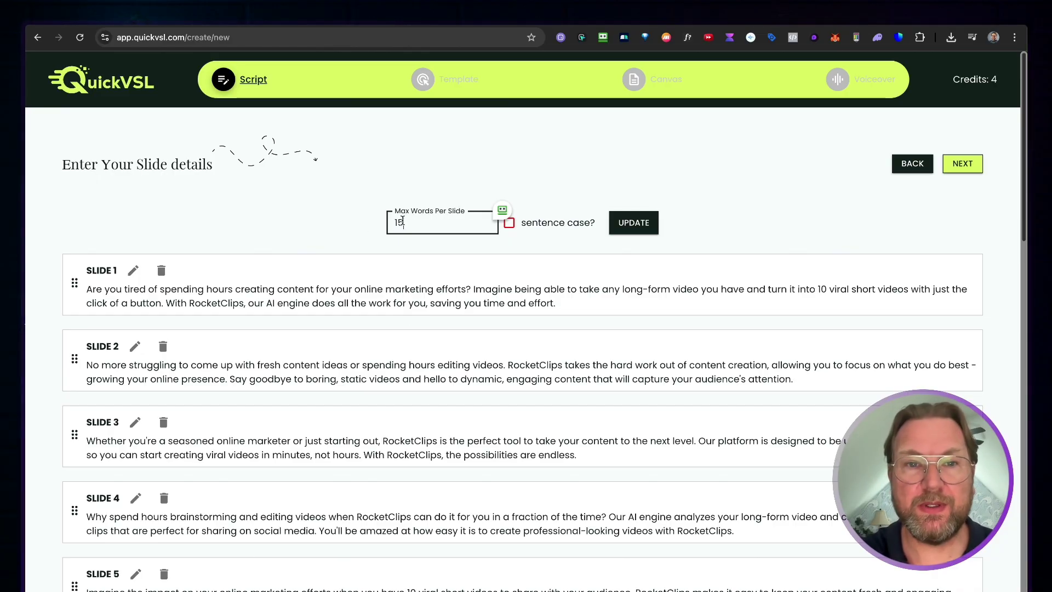
click(636, 229)
Remove the trailing words 'Imagine being' from slide 1.
scroll(550, 344, down, 2)
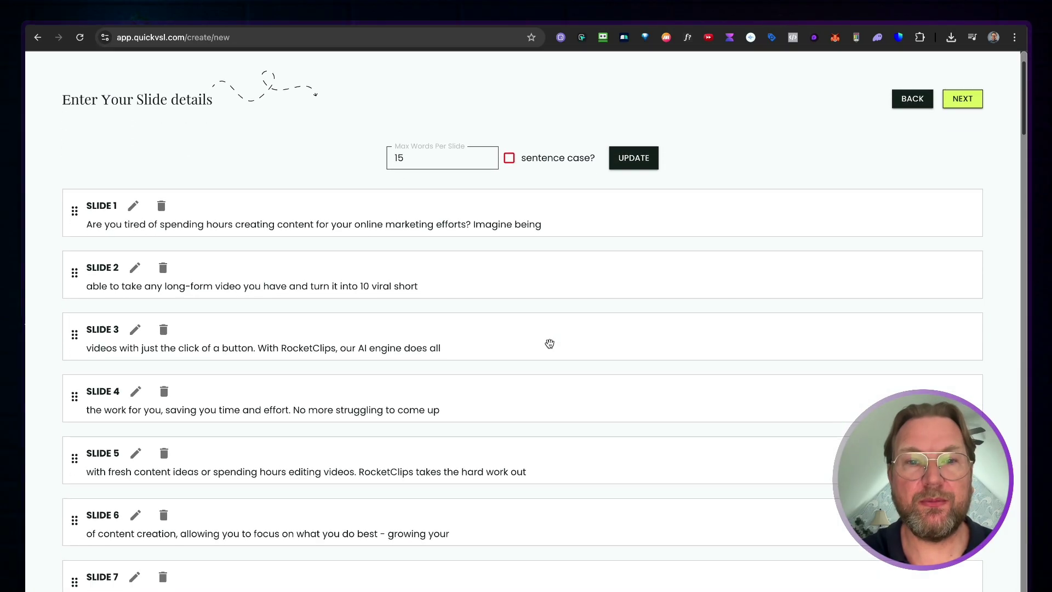
scroll(549, 344, up, 2)
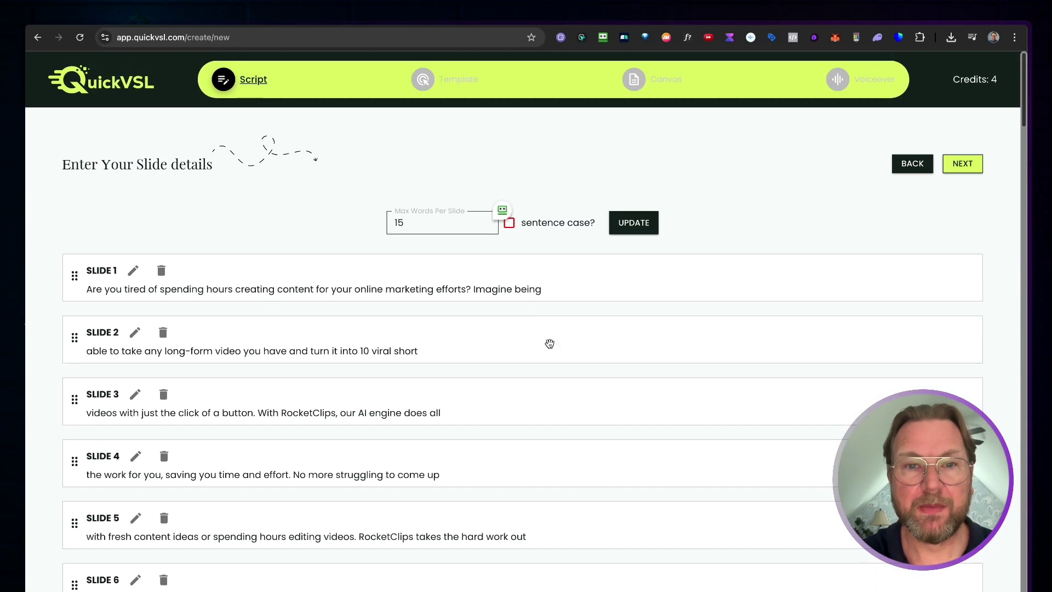
click(134, 271)
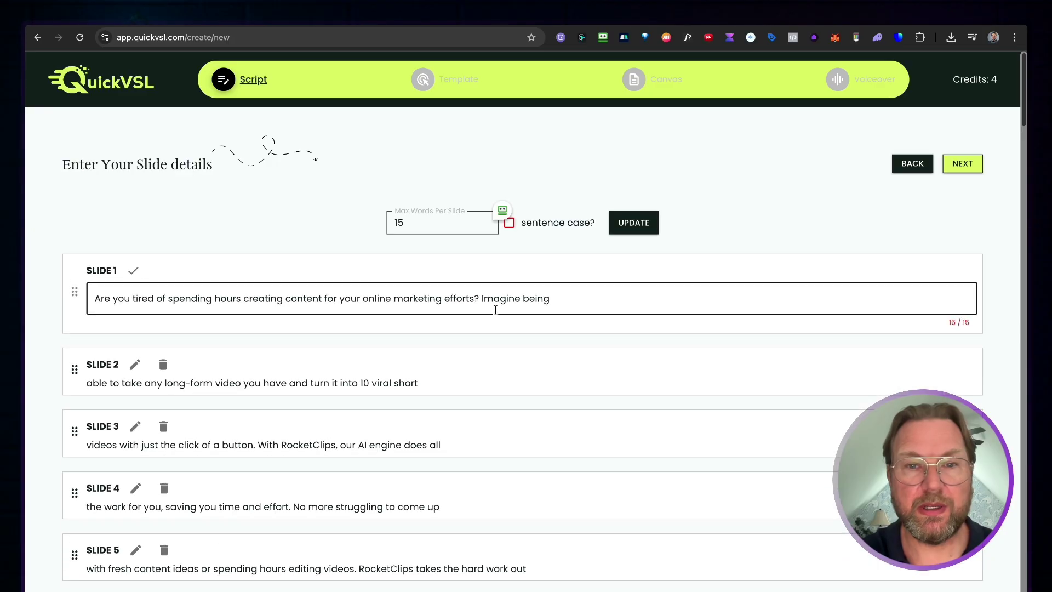
drag(480, 303, 581, 310)
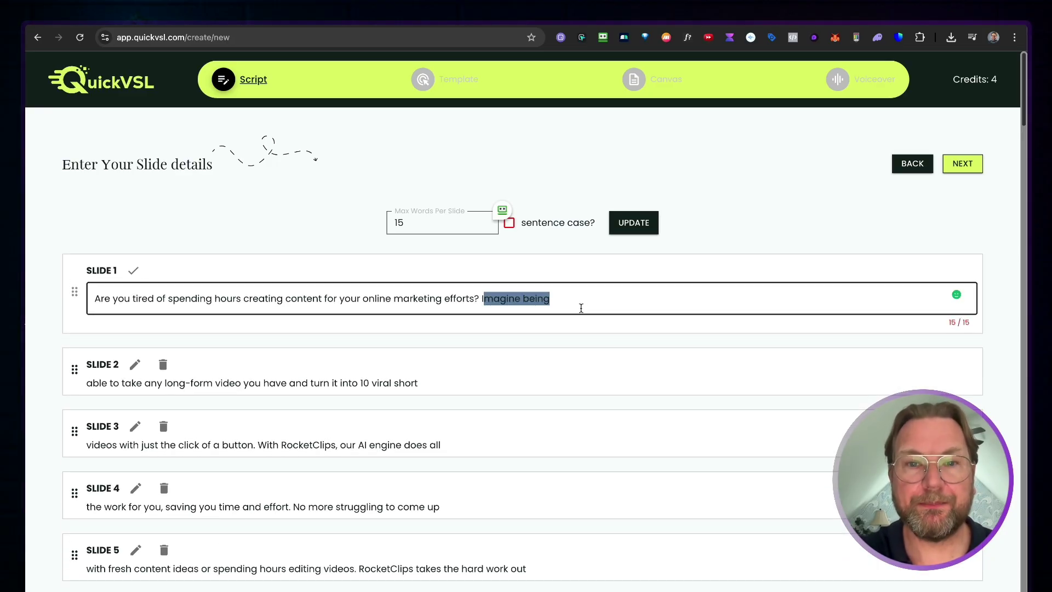
key(BackSpace)
click(134, 272)
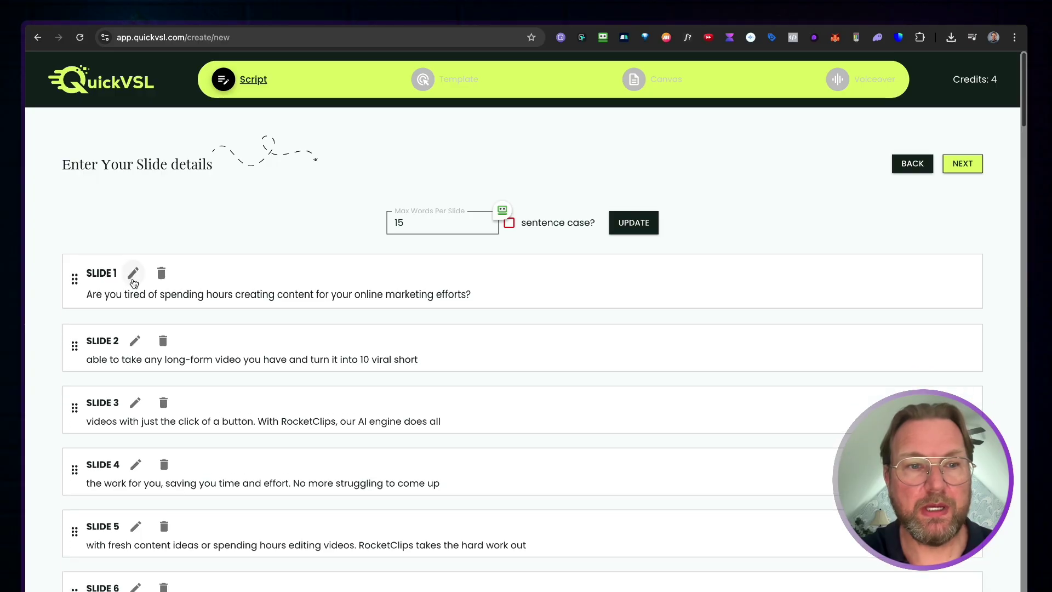
Begin slide 2 with 'Imagine being' and move on to template selection.
click(134, 334)
click(96, 364)
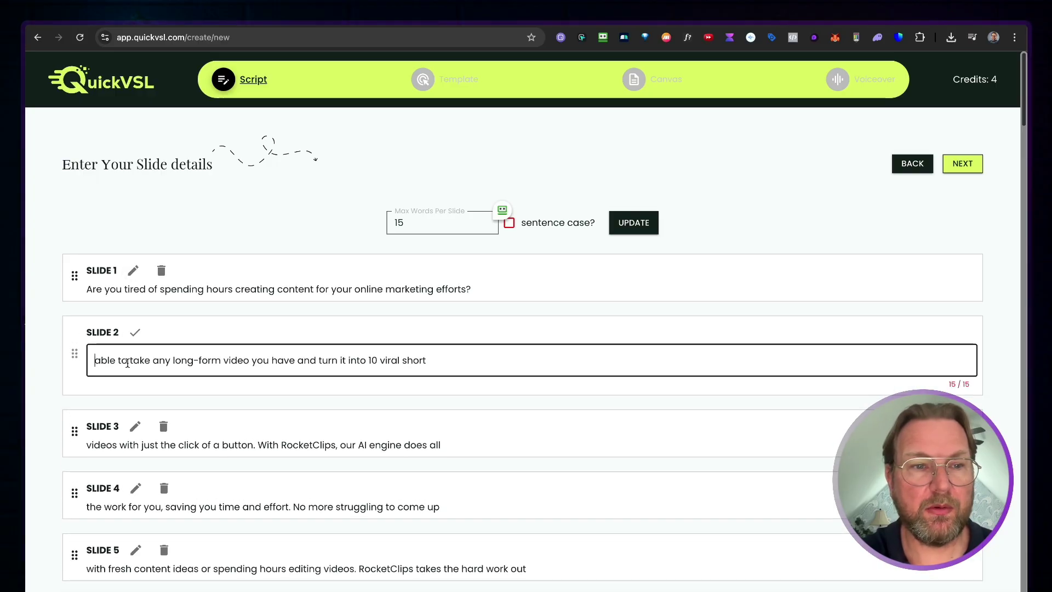
text(Imagine being)
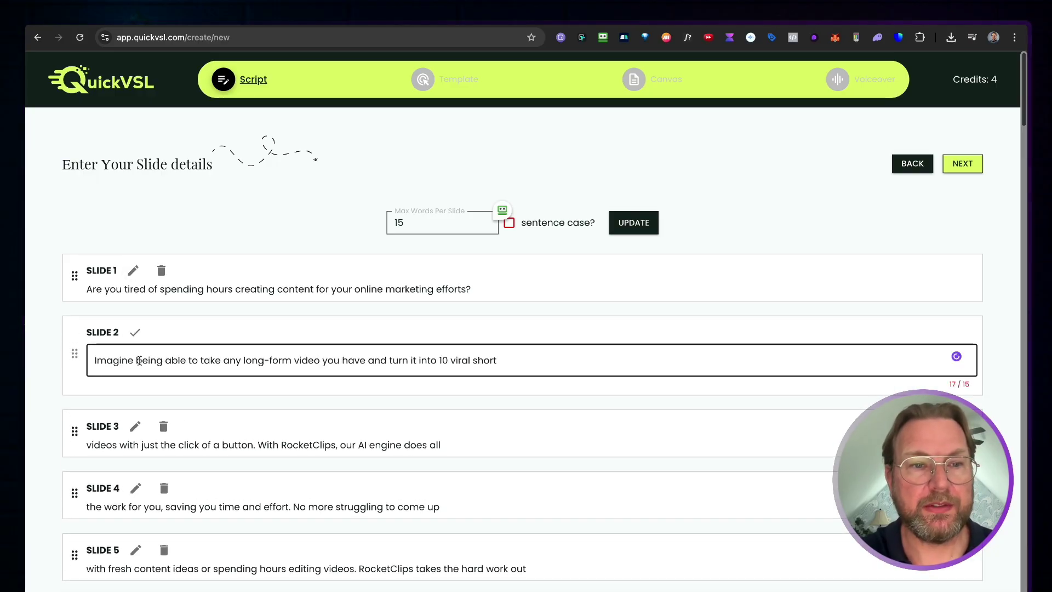
click(135, 333)
scroll(289, 436, down, 10)
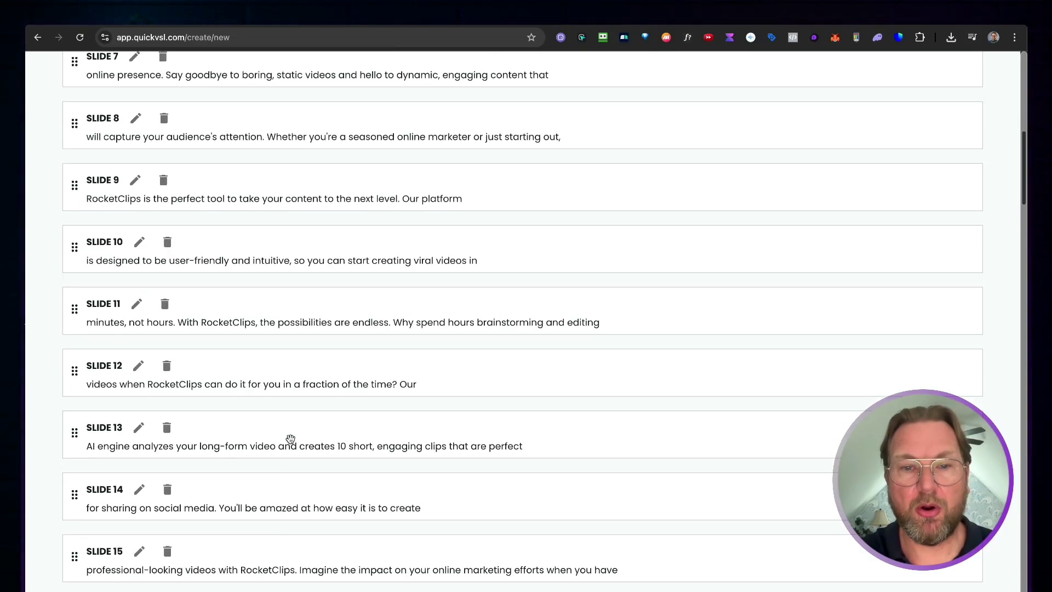
scroll(289, 436, down, 5)
scroll(288, 436, up, 20)
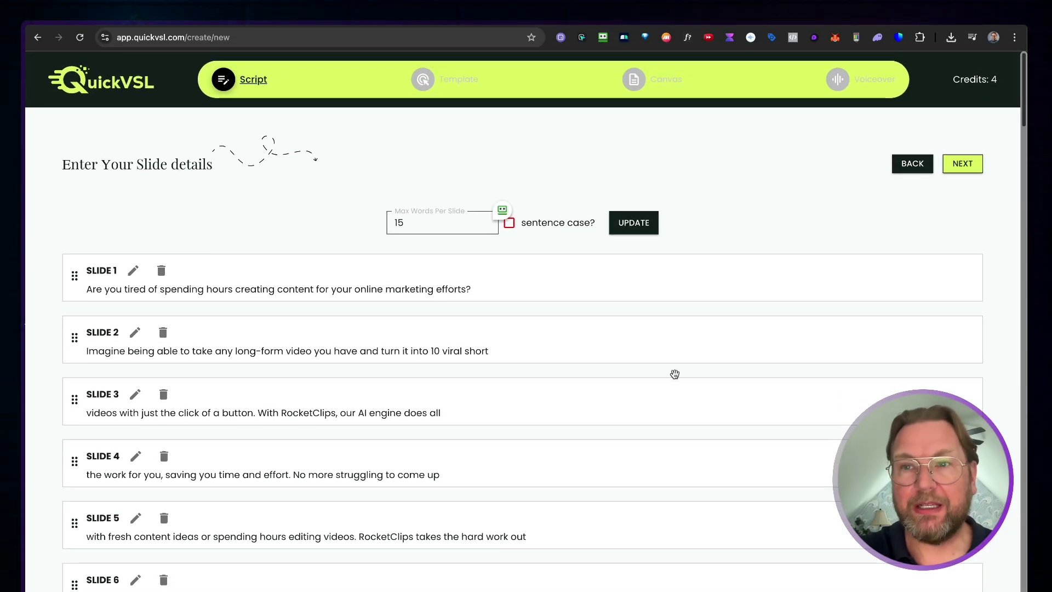
click(948, 167)
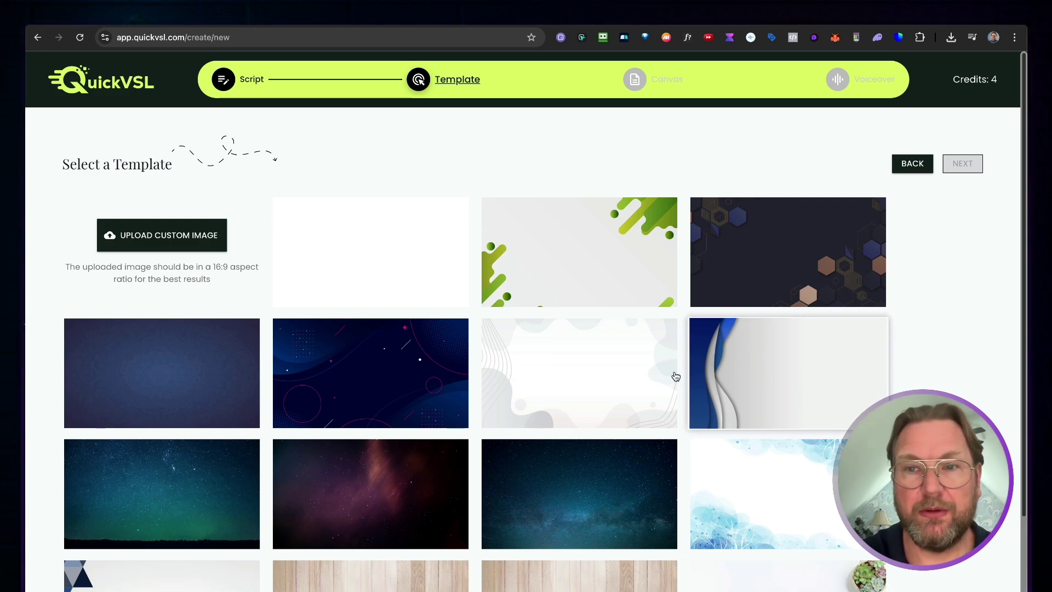
Pick the dark blue geometric background with pink circles and continue to slide checking.
scroll(665, 372, down, 3)
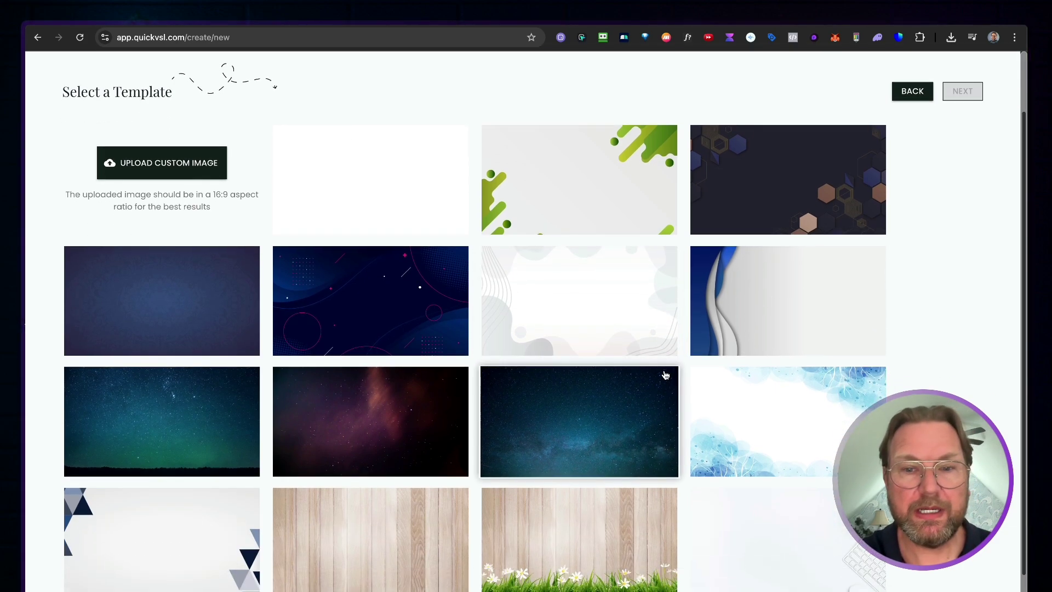
scroll(666, 376, down, 2)
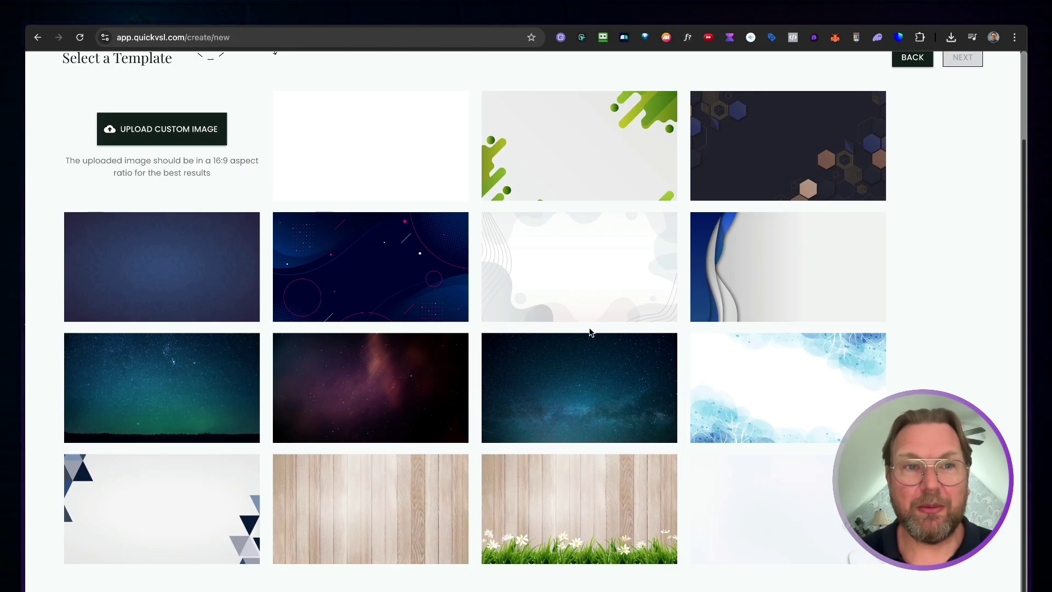
scroll(590, 332, up, 1)
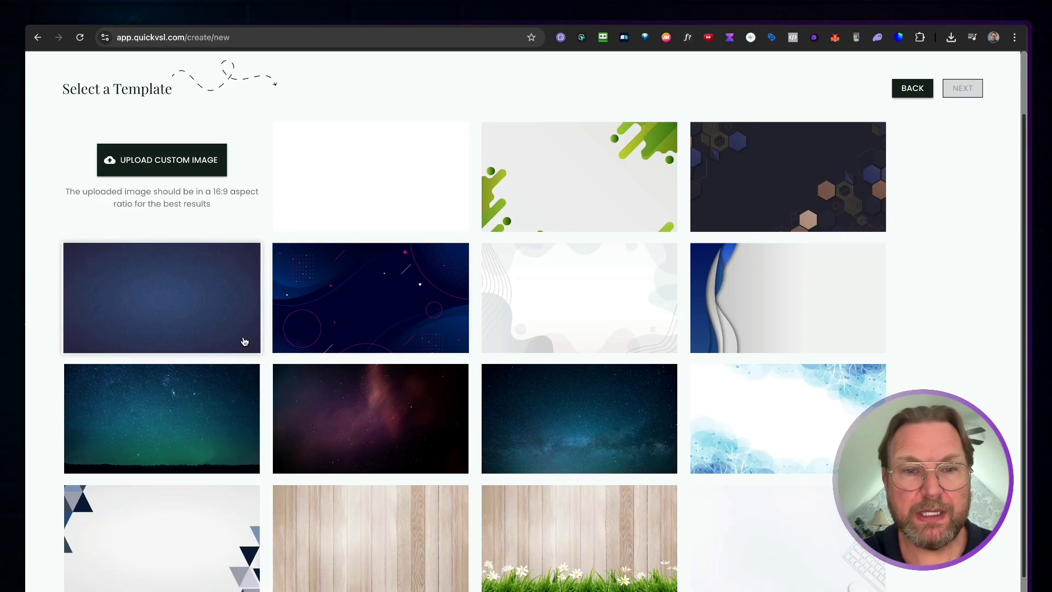
scroll(263, 351, down, 1)
scroll(422, 402, up, 2)
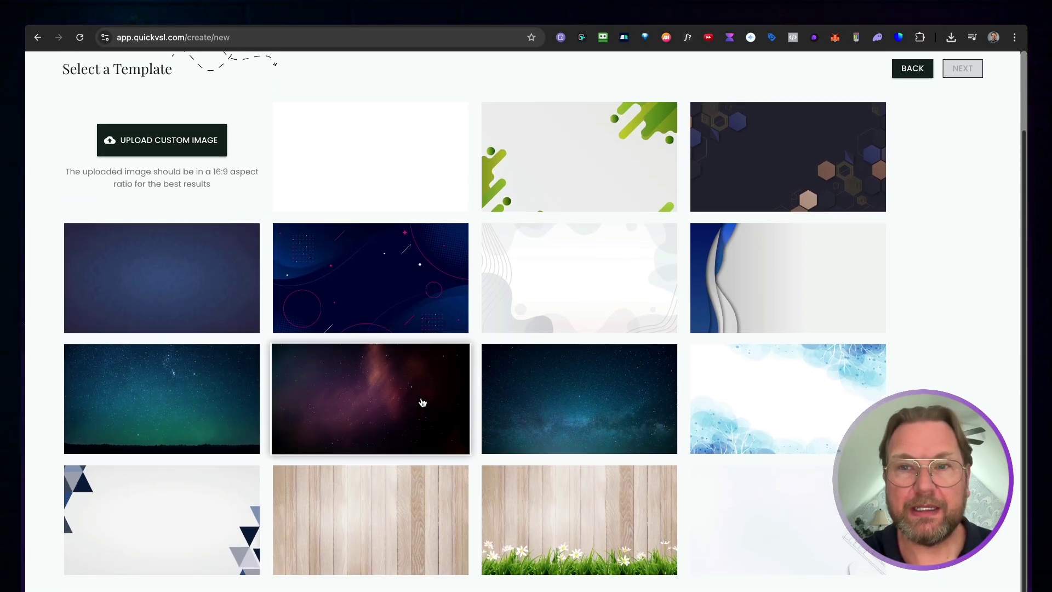
click(810, 198)
click(320, 333)
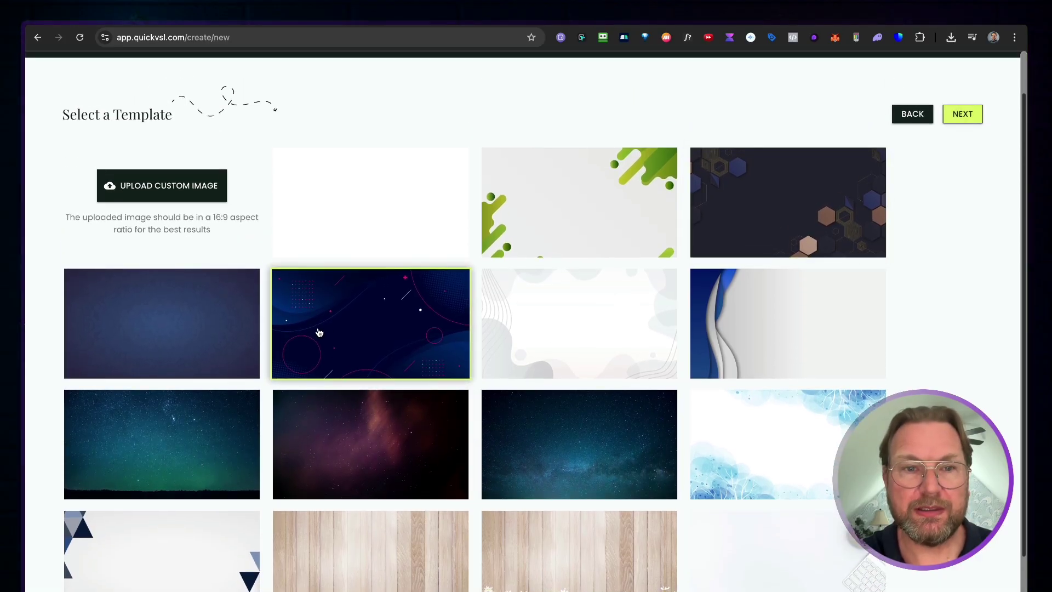
click(965, 120)
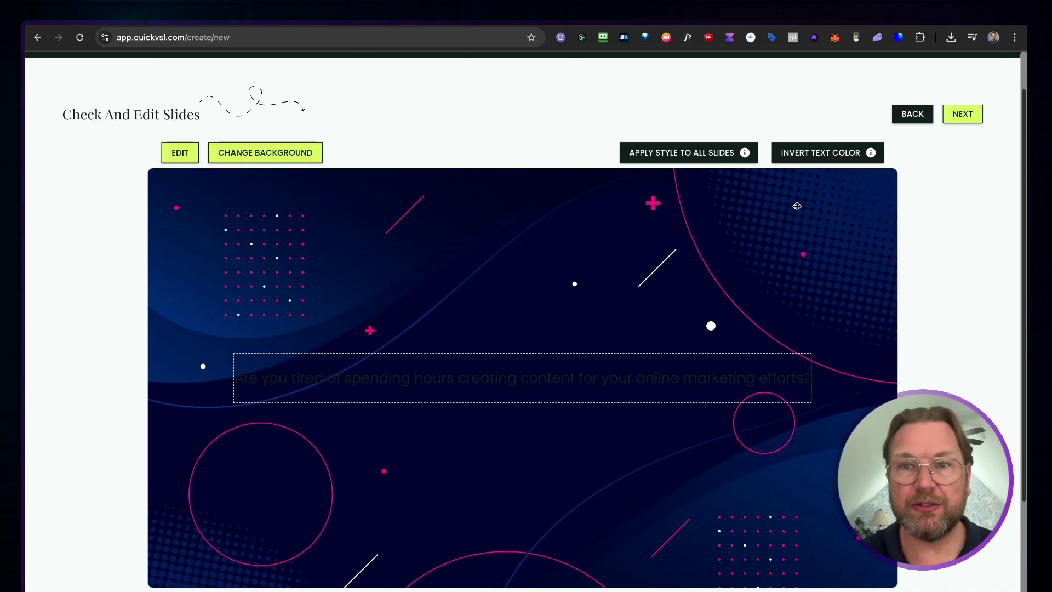
Make slide 1's caption white, font size 72, centre-aligned, and save it.
click(821, 152)
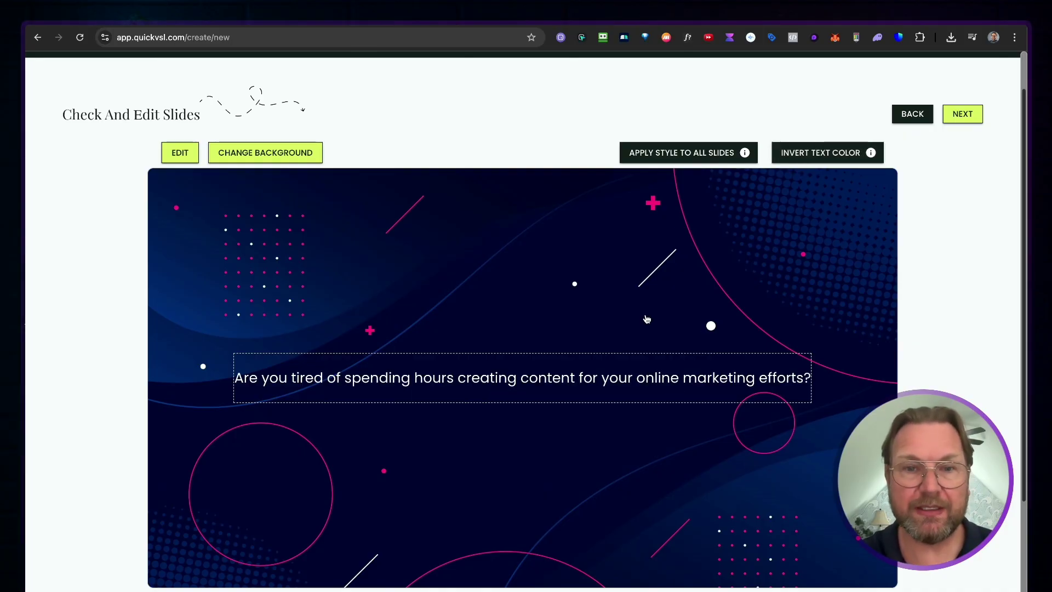
double_click(546, 383)
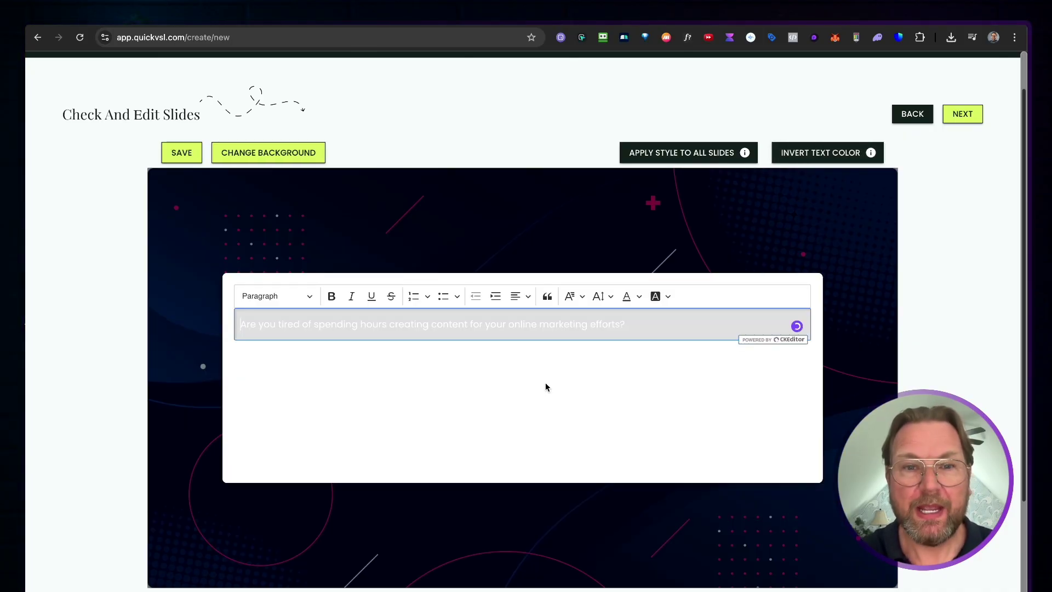
triple_click(474, 326)
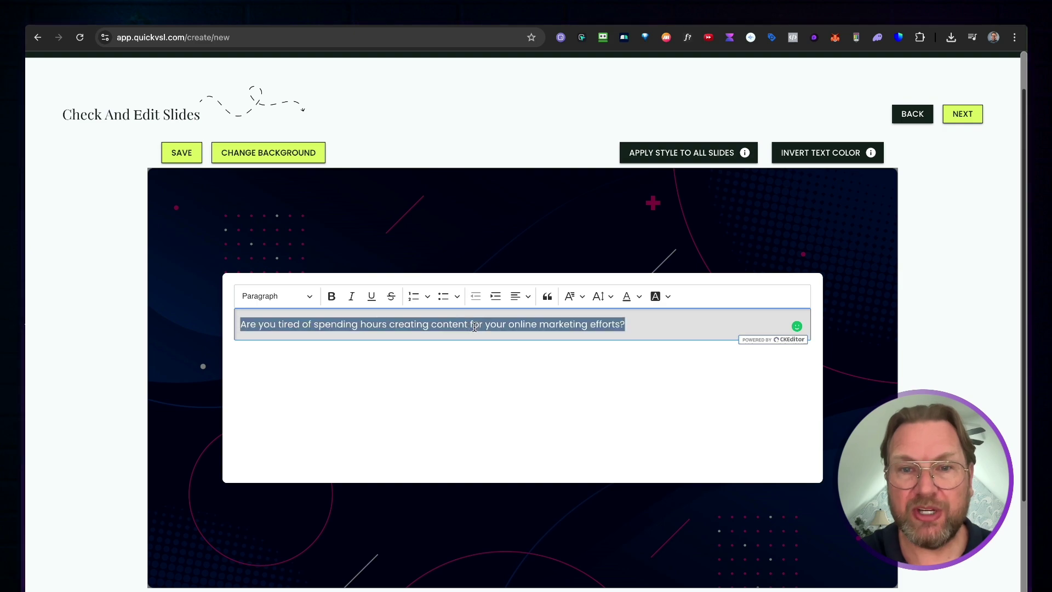
click(598, 296)
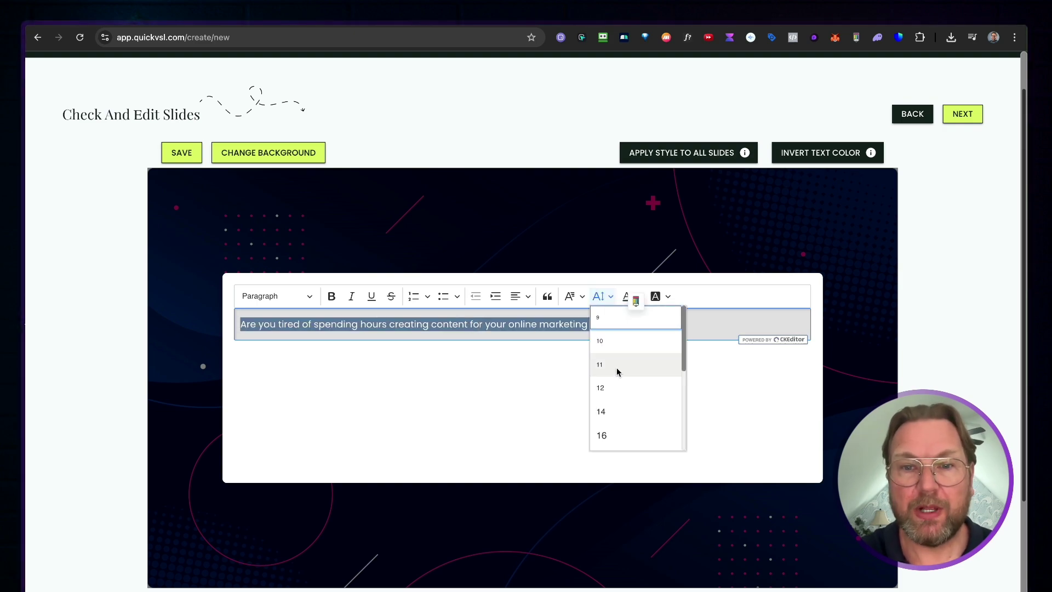
scroll(617, 367, down, 3)
click(626, 421)
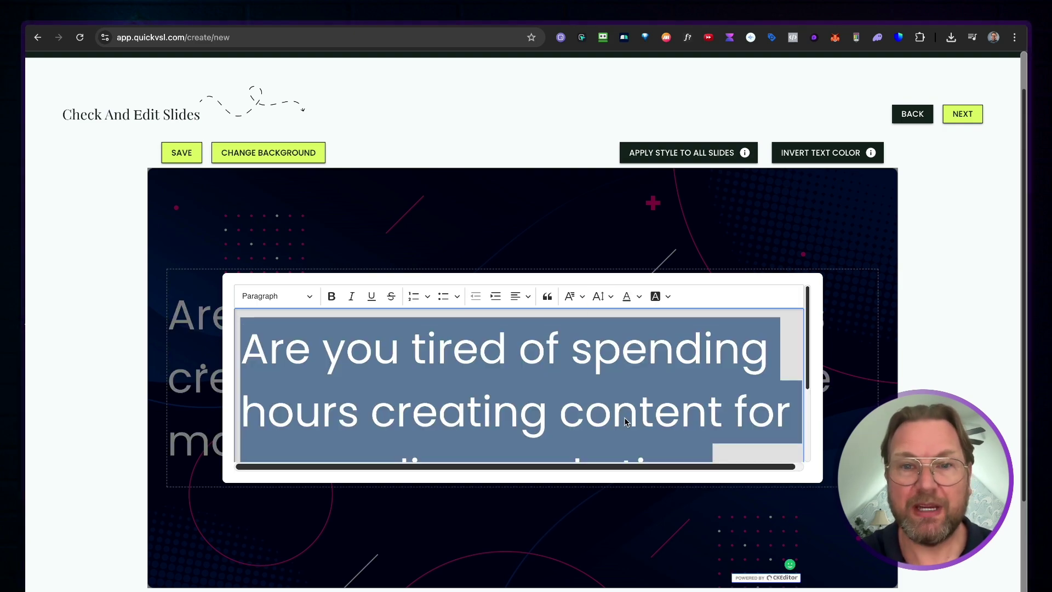
click(521, 296)
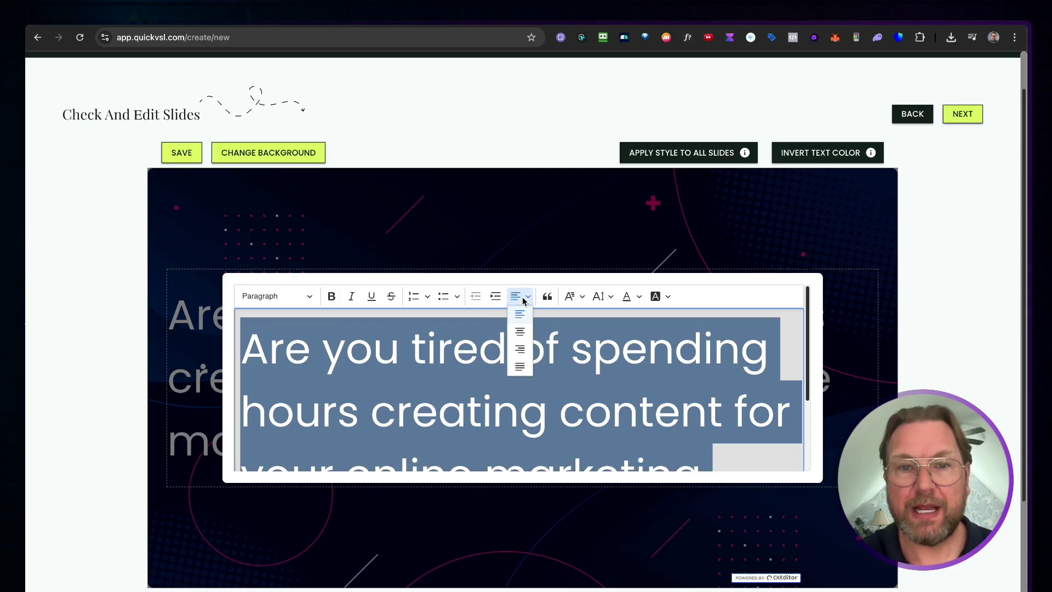
click(520, 333)
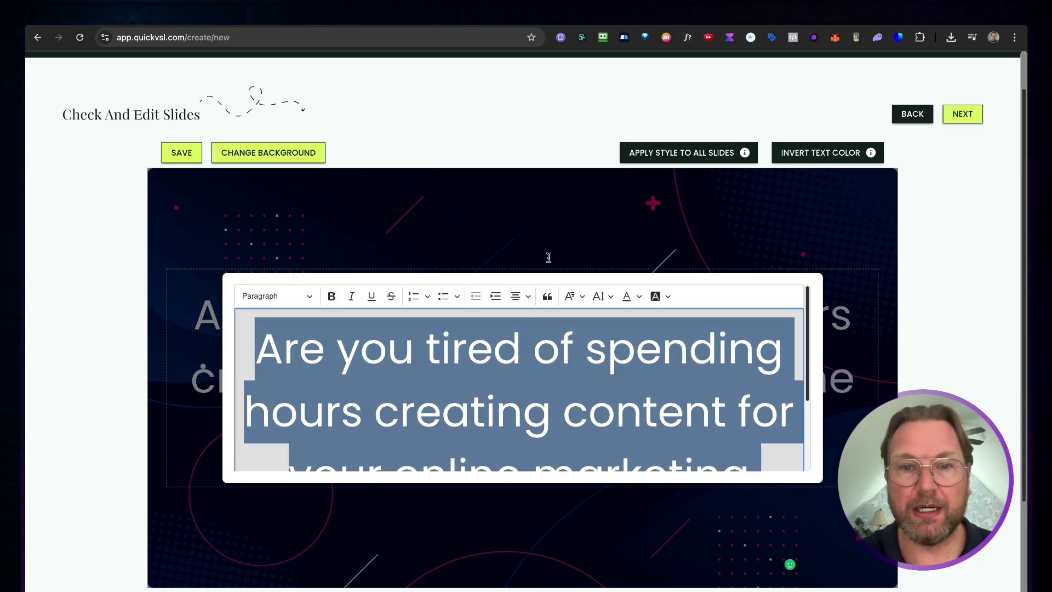
click(556, 238)
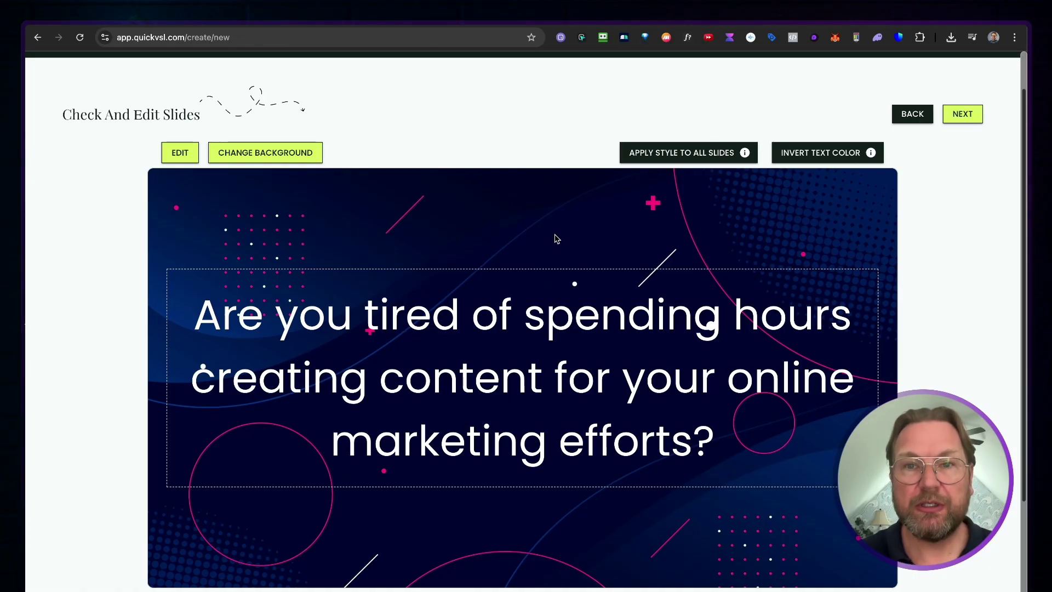
Apply slide 1's style to all slides and check slides 2 through 5.
click(676, 157)
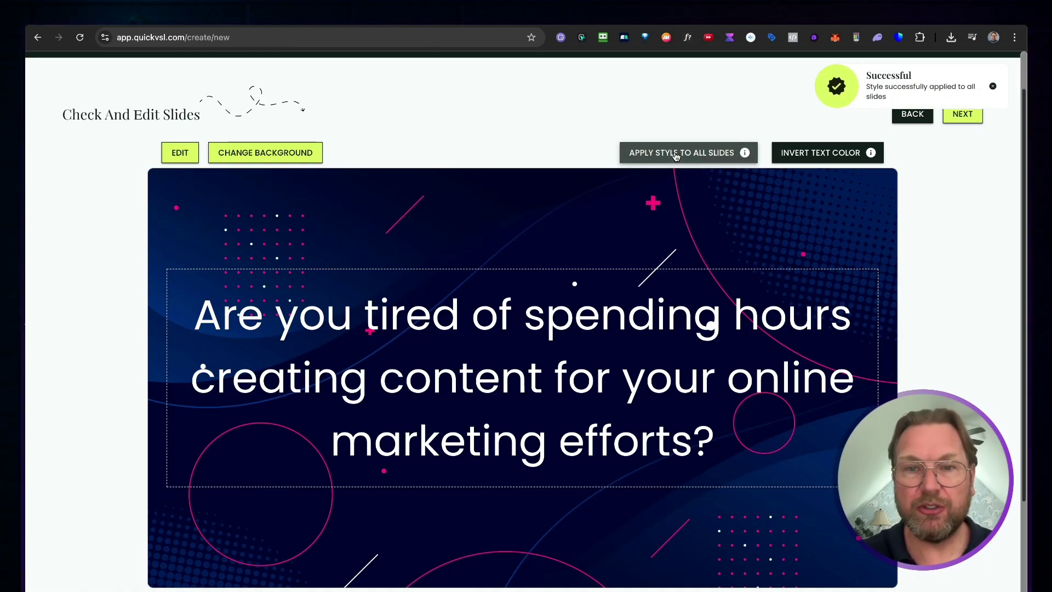
scroll(636, 384, down, 1)
scroll(636, 384, down, 1)
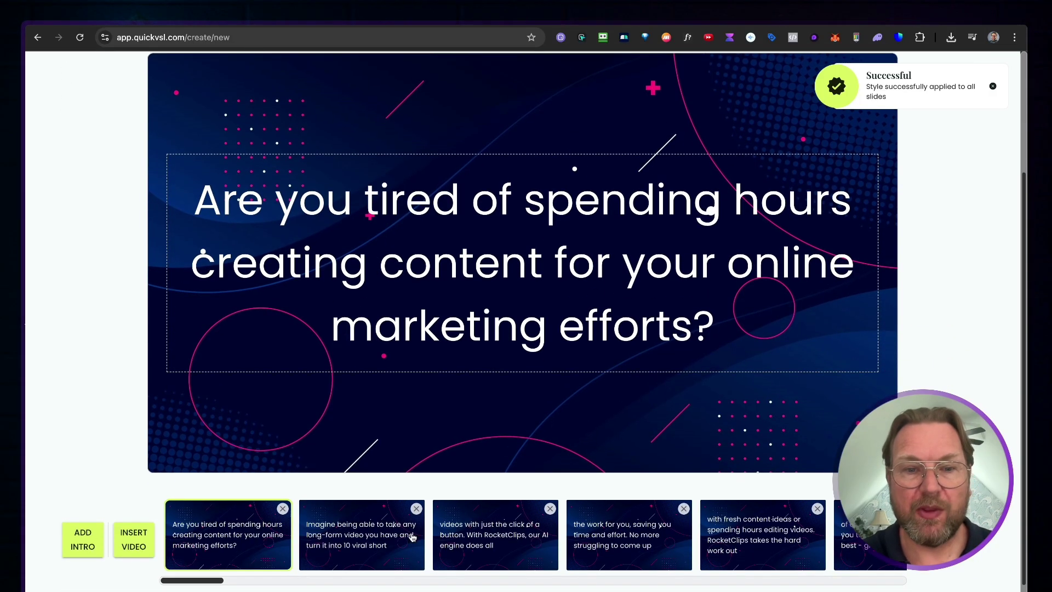
click(379, 539)
click(479, 544)
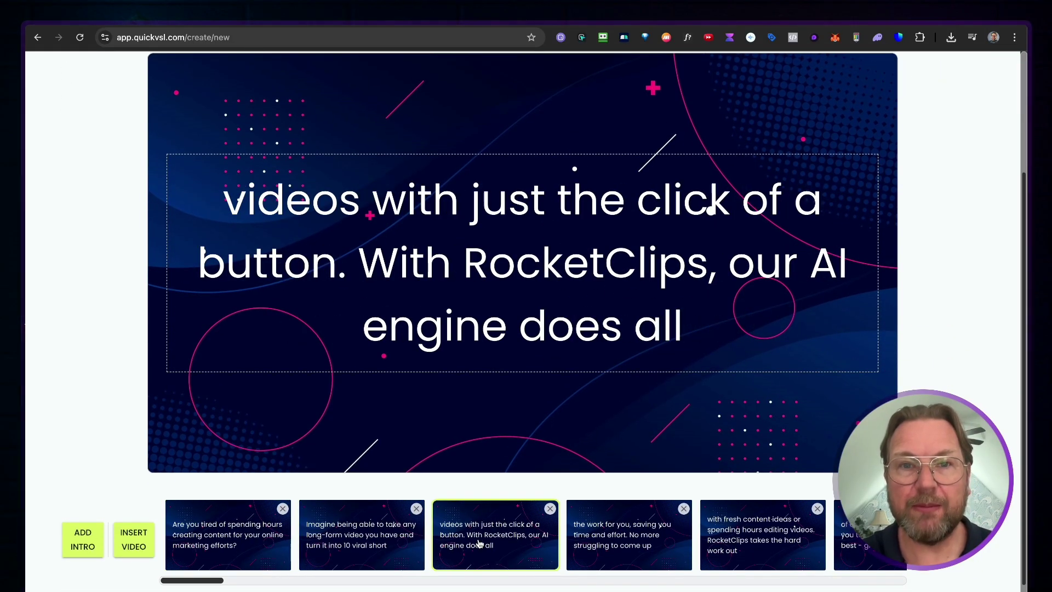
scroll(479, 543, right, 3)
click(496, 546)
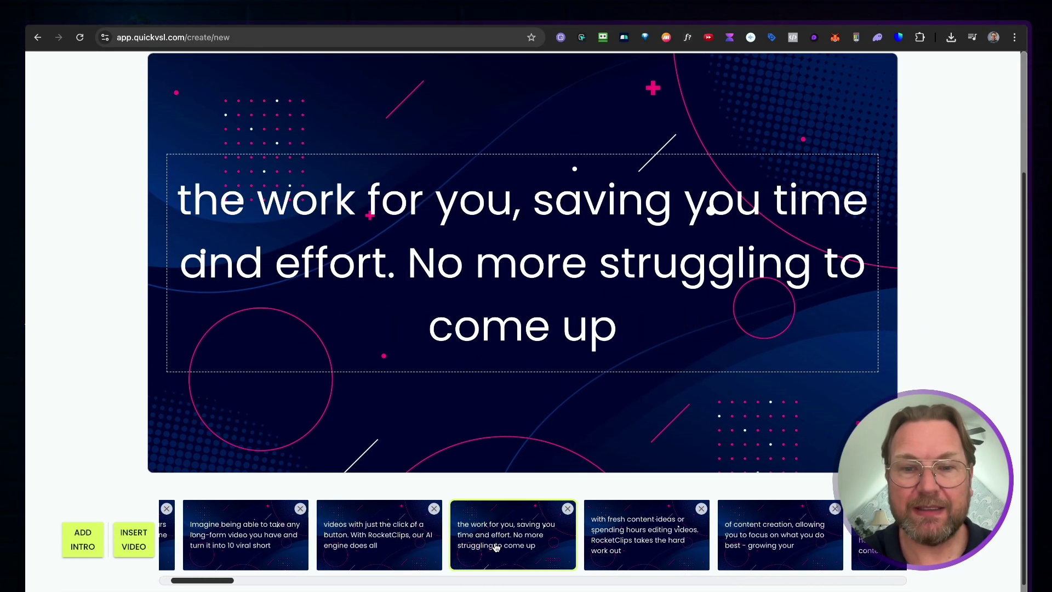
click(629, 552)
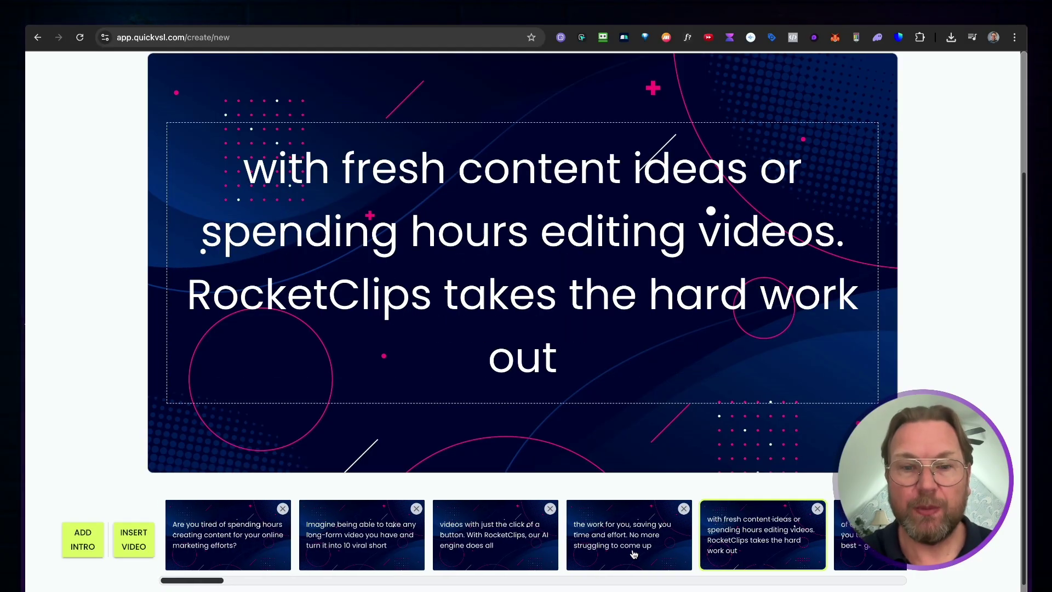
Open Change Background, cancel the file picker, and return to slide 3.
scroll(650, 410, up, 3)
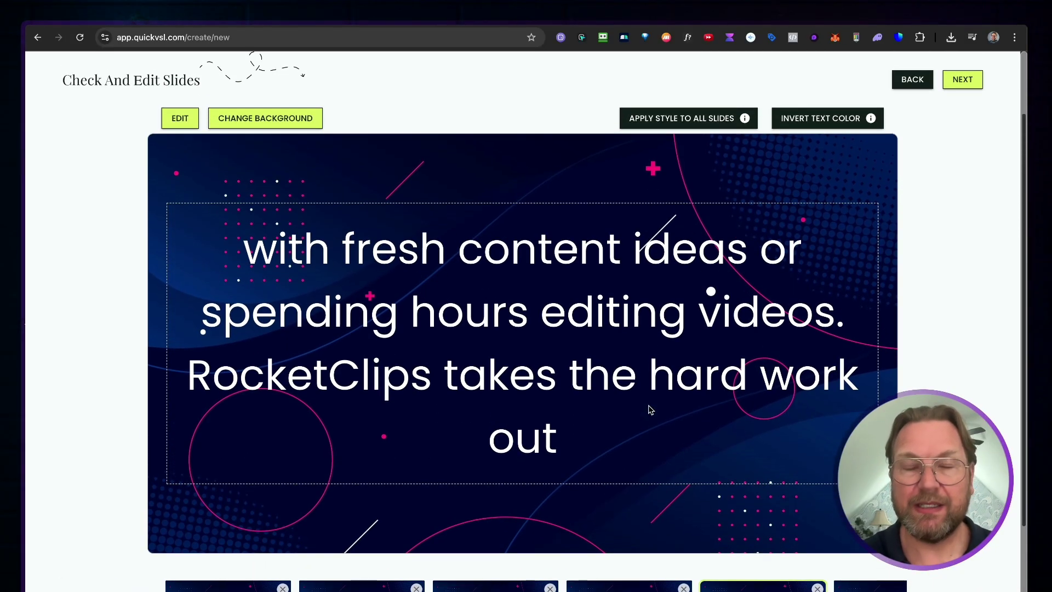
click(286, 122)
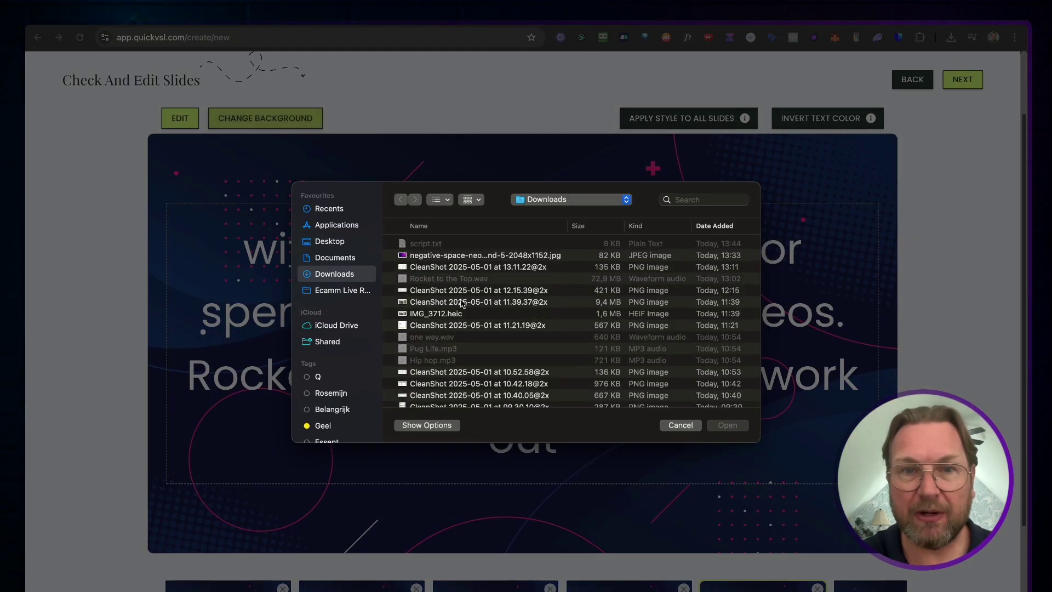
click(679, 426)
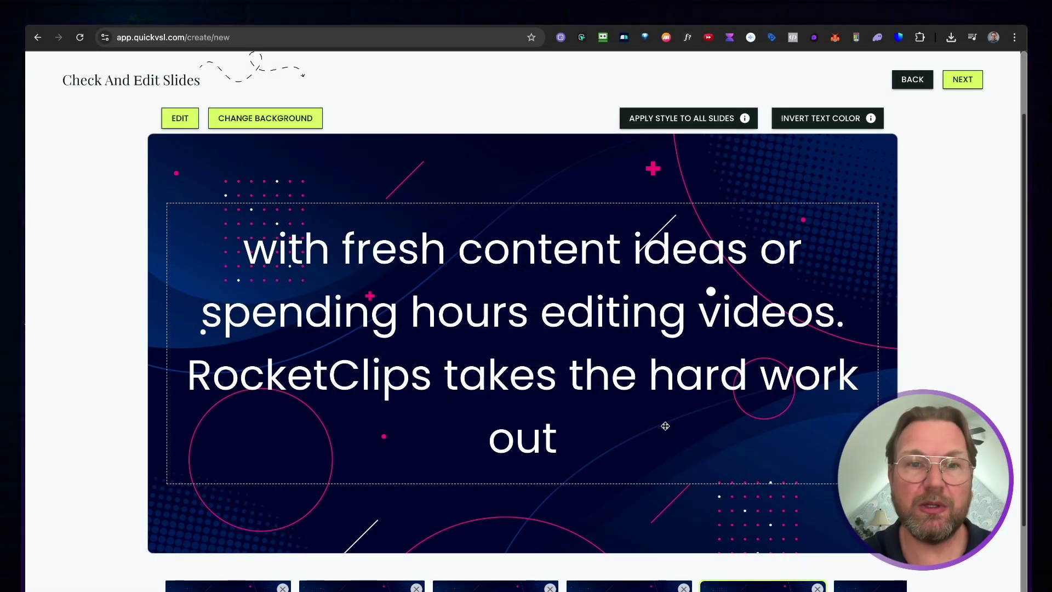
scroll(661, 427, down, 5)
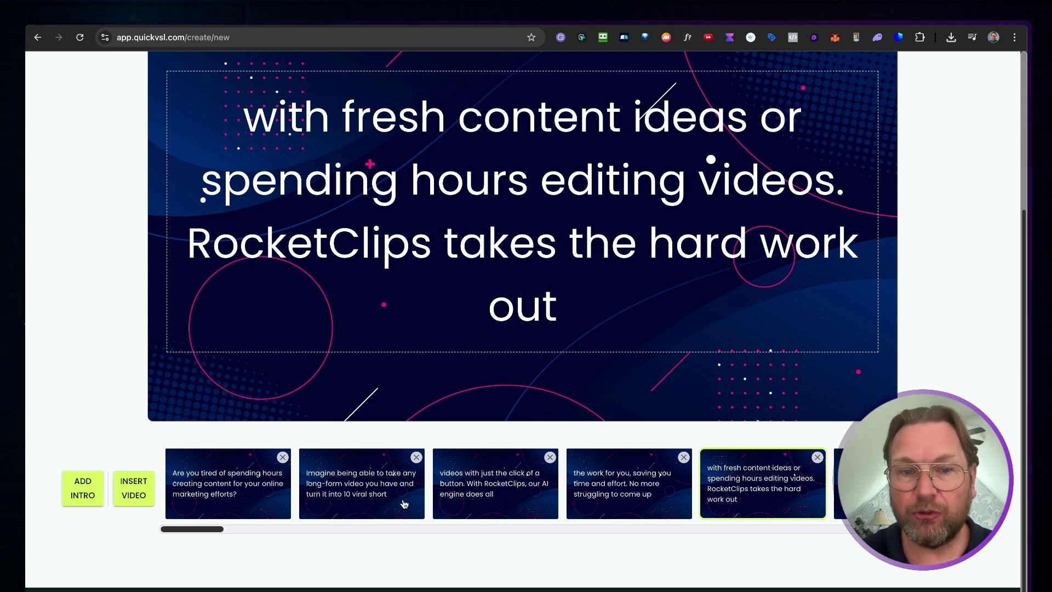
click(485, 483)
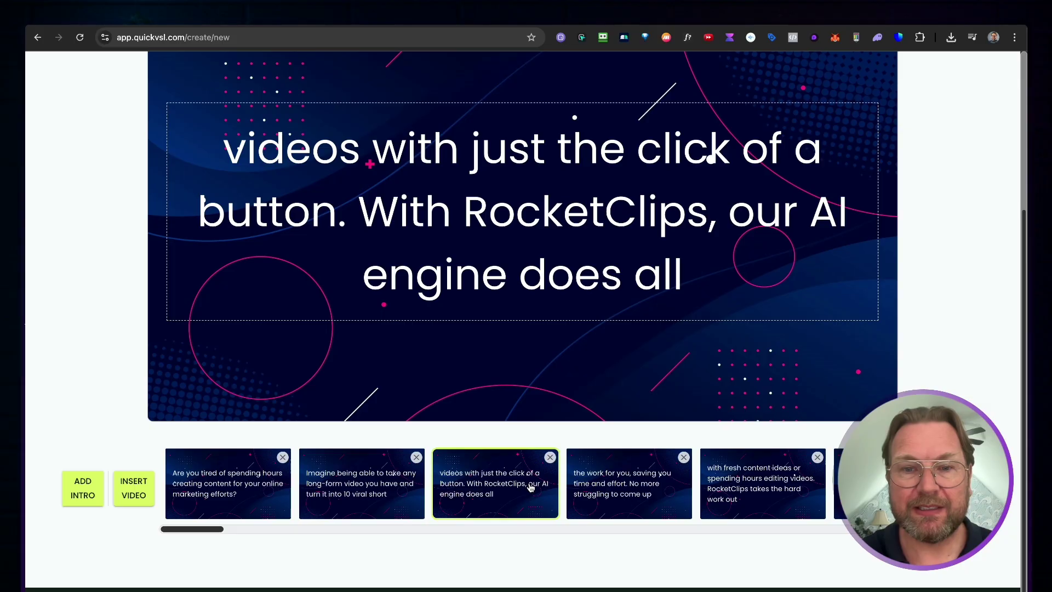
click(126, 495)
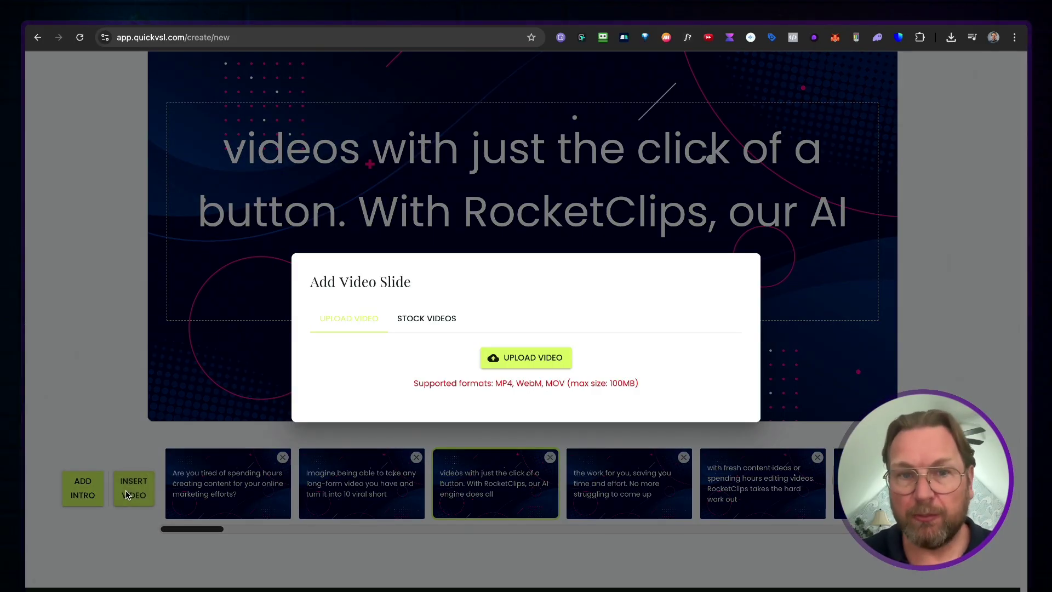
click(425, 323)
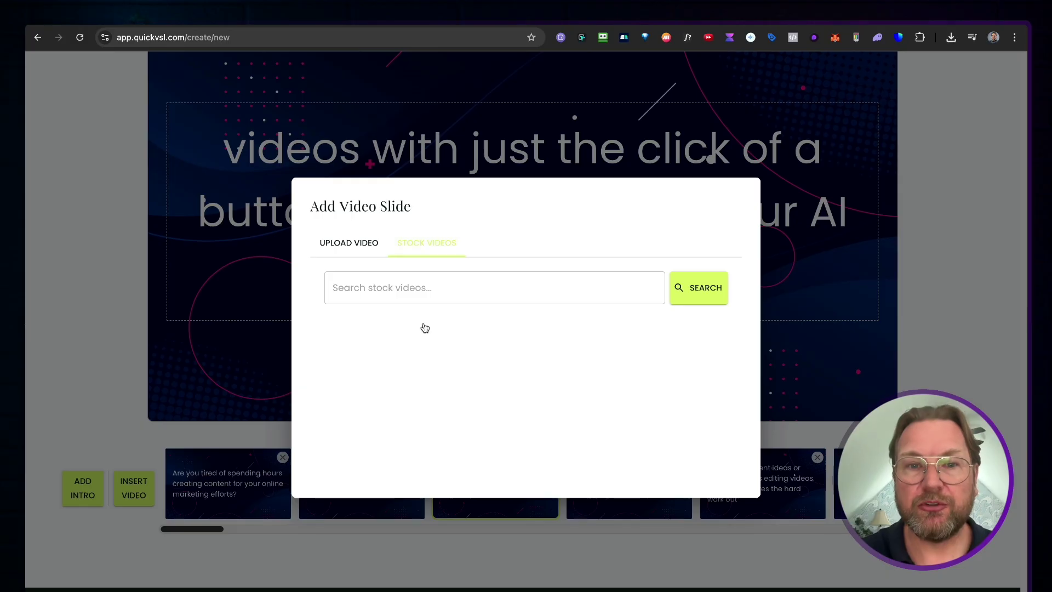
text(video)
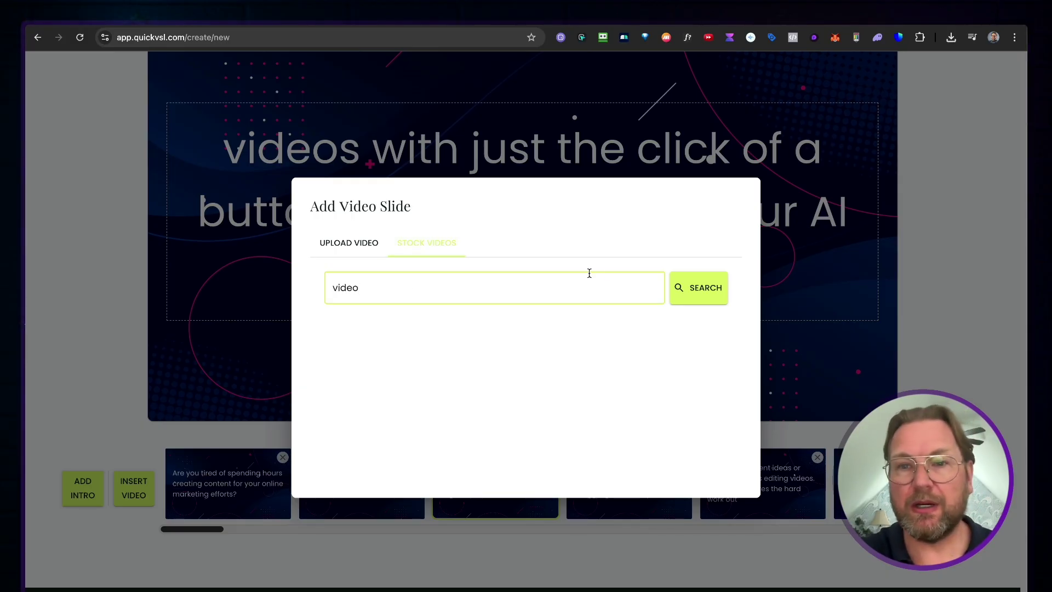
click(713, 295)
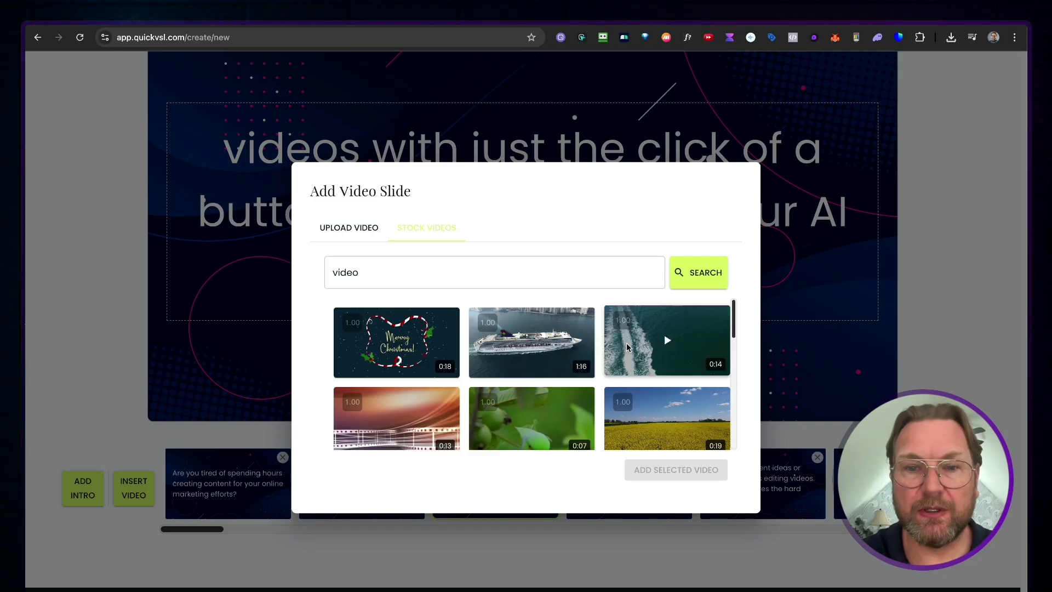
scroll(626, 343, down, 5)
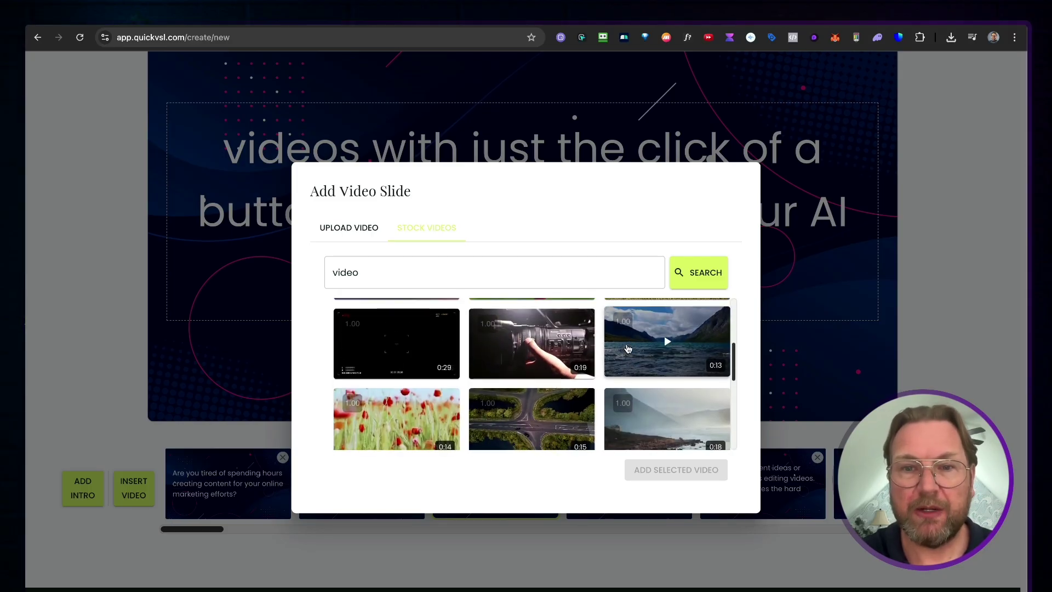
click(634, 365)
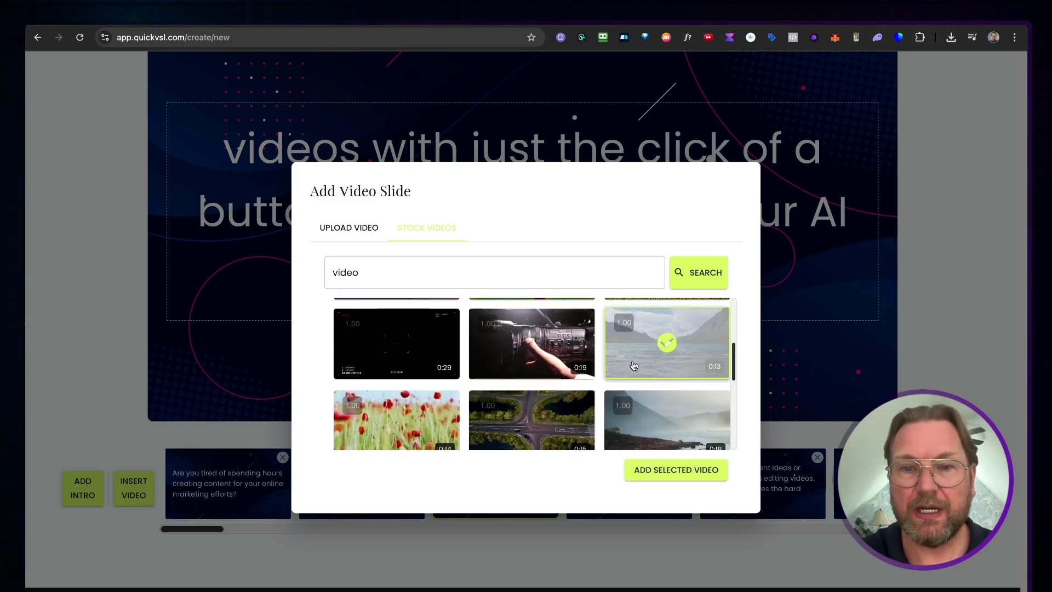
click(660, 472)
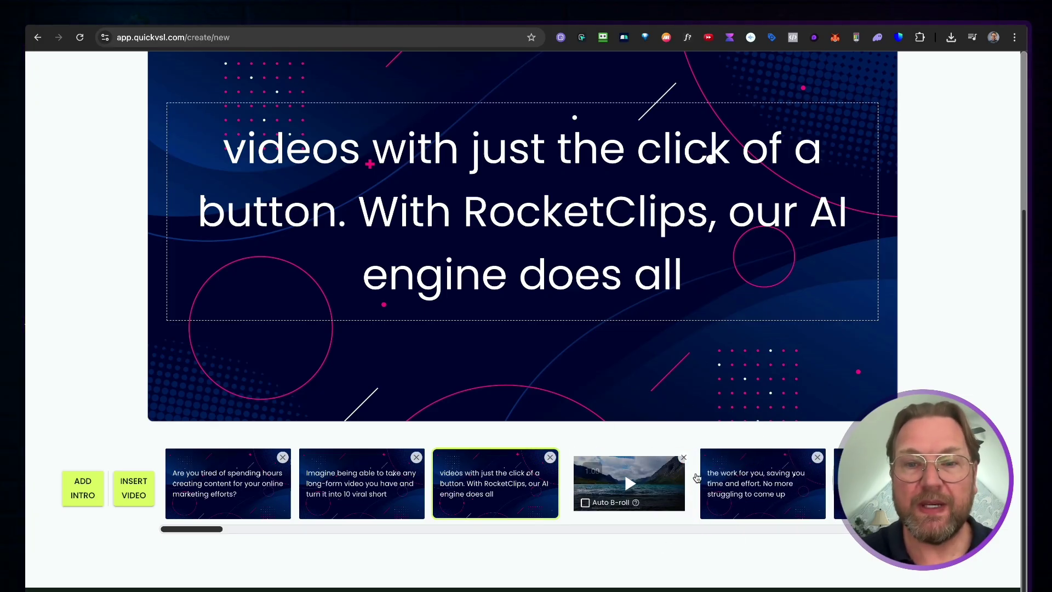
click(684, 459)
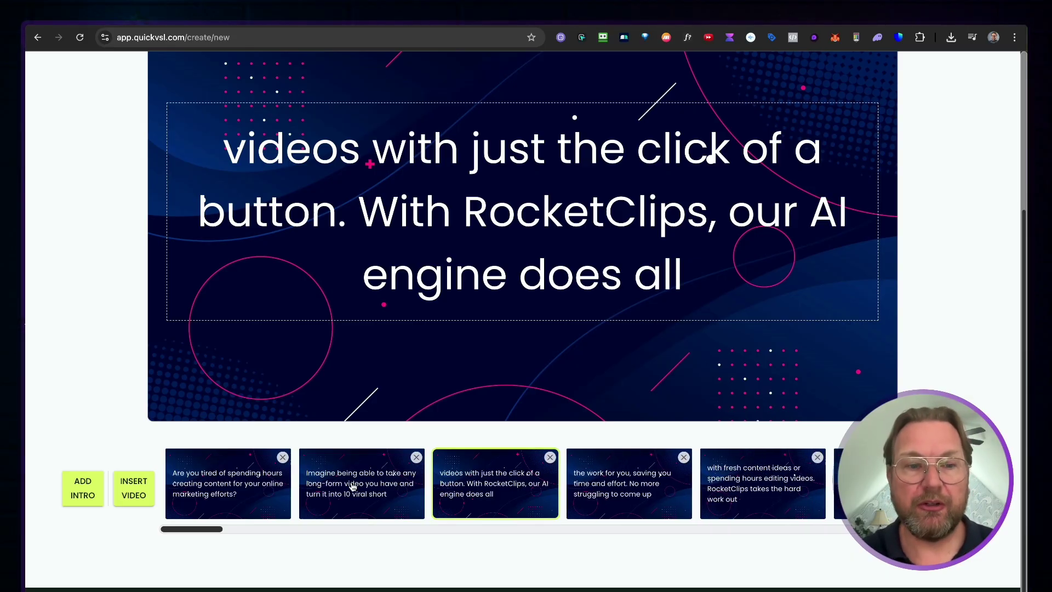
Skip adding an intro video by cancelling the file dialog, then continue to Voiceover.
click(85, 487)
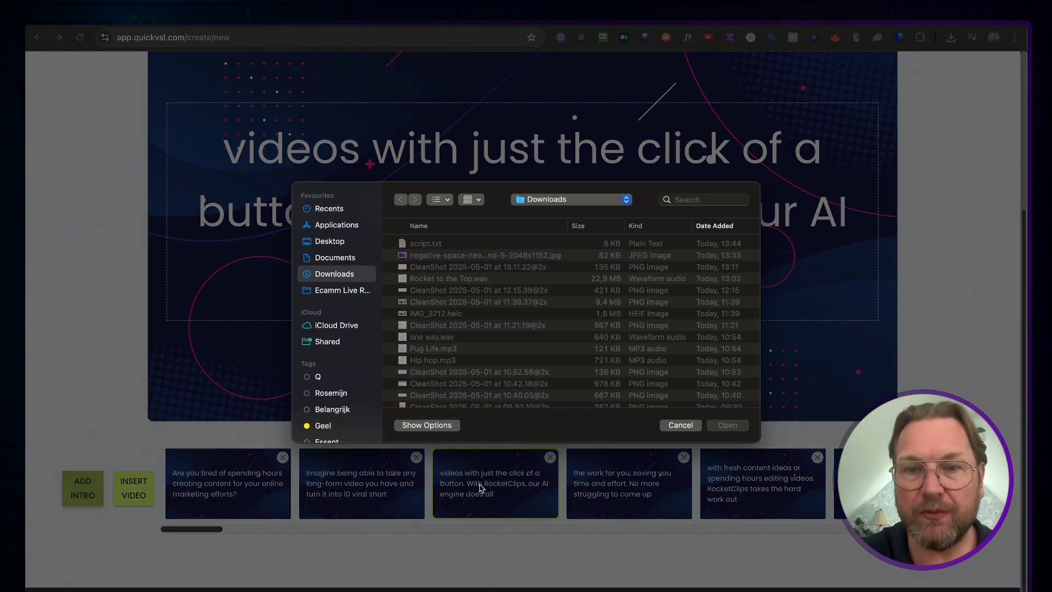
click(678, 425)
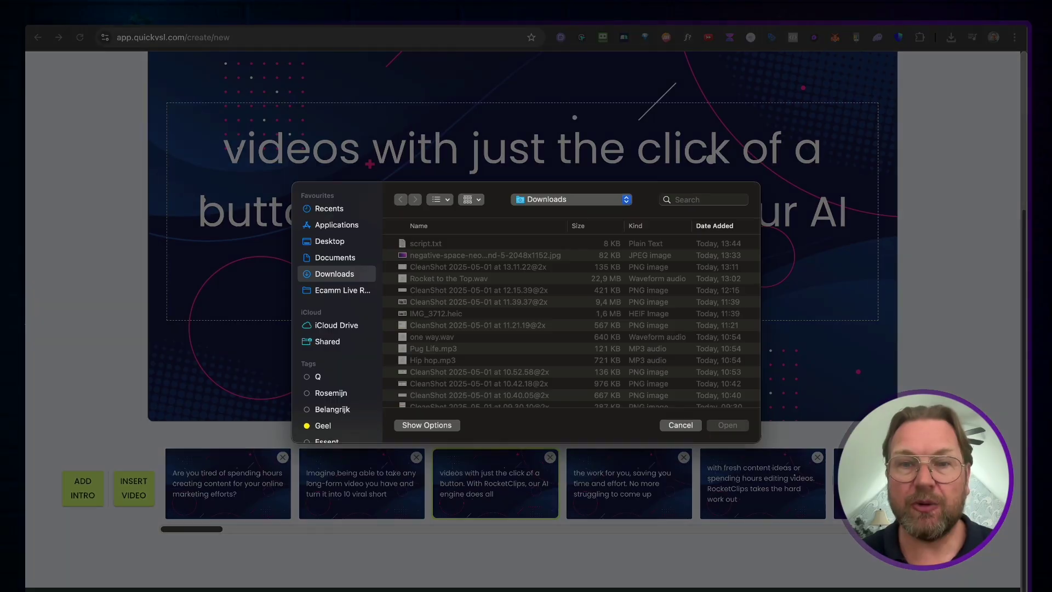
click(680, 426)
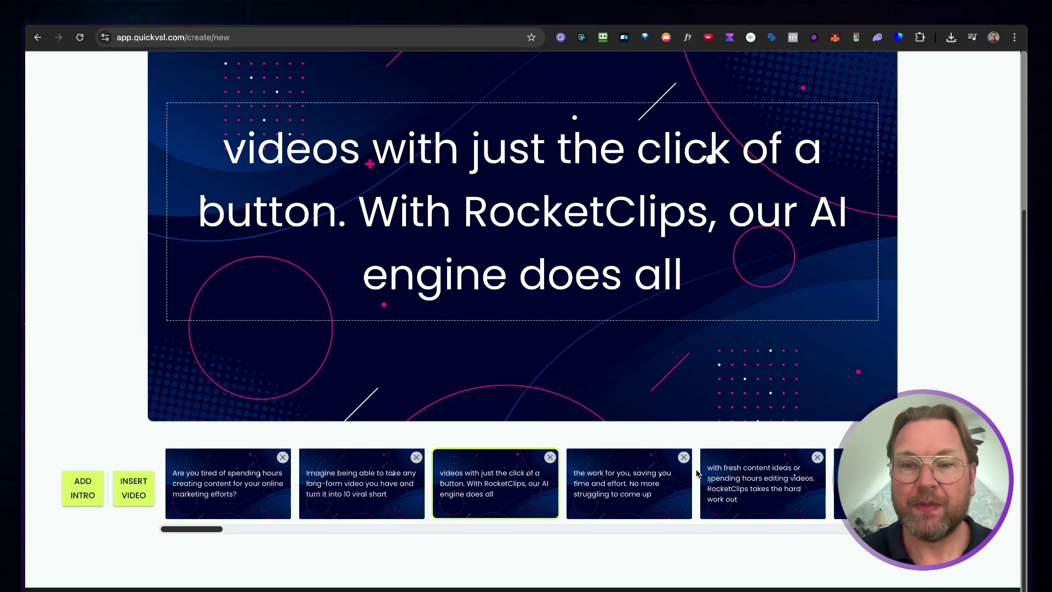
scroll(697, 472, up, 5)
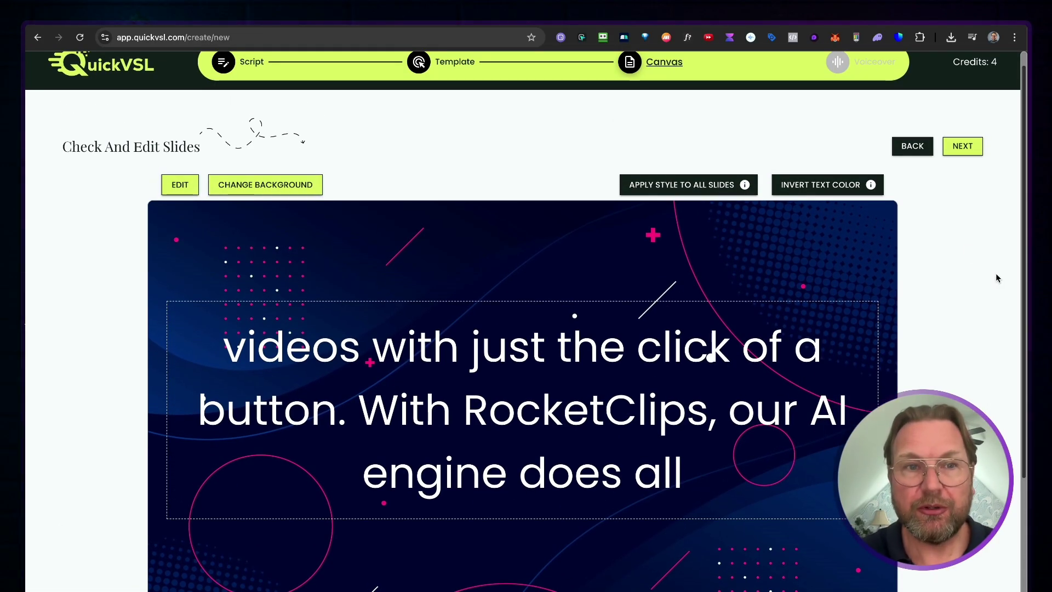
click(962, 146)
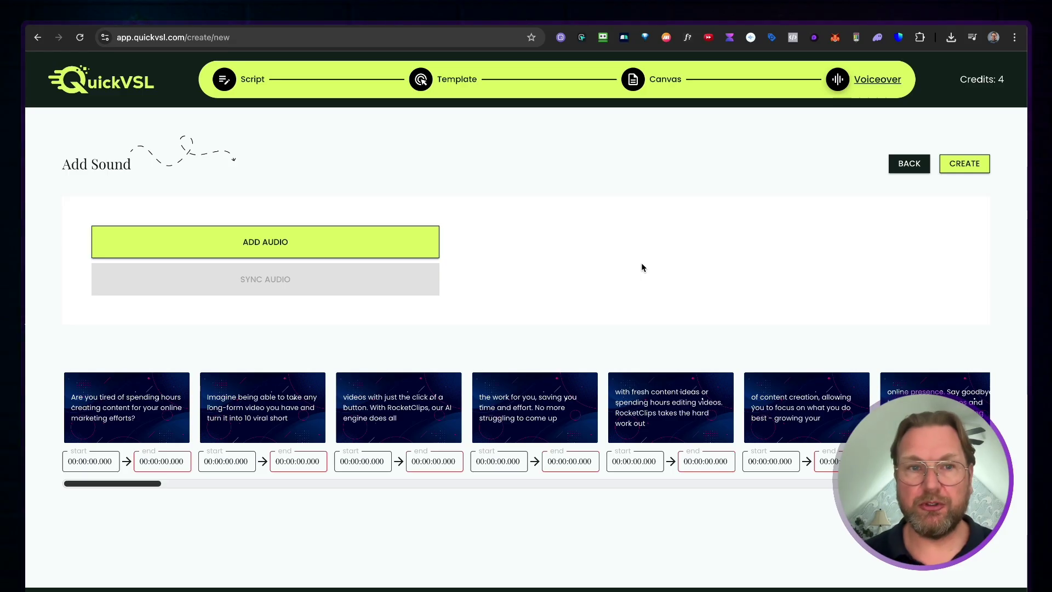
Record a short 0:02 voiceover and save it as the track.
click(239, 241)
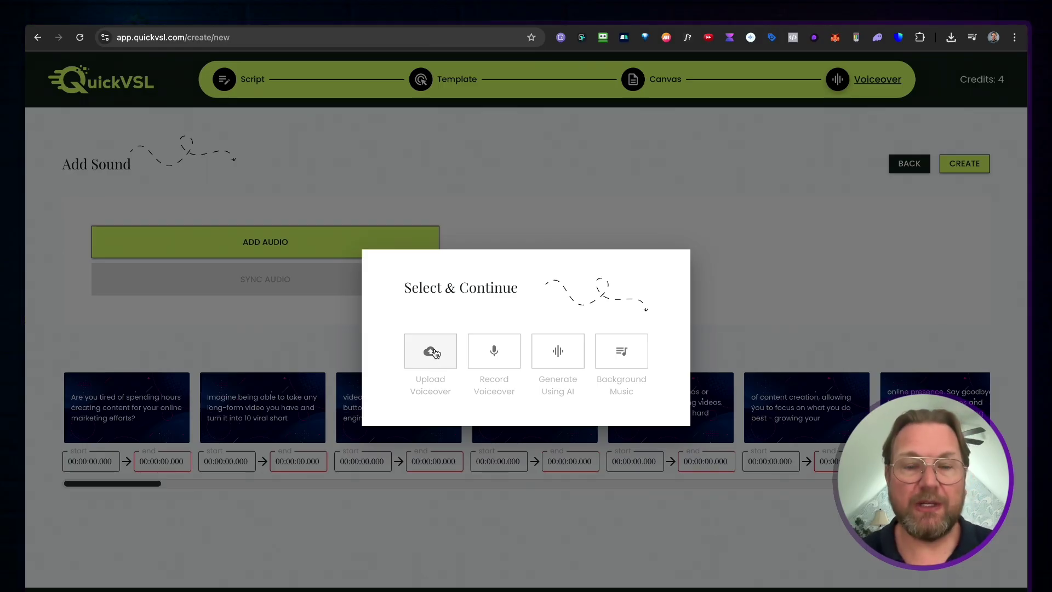
click(500, 358)
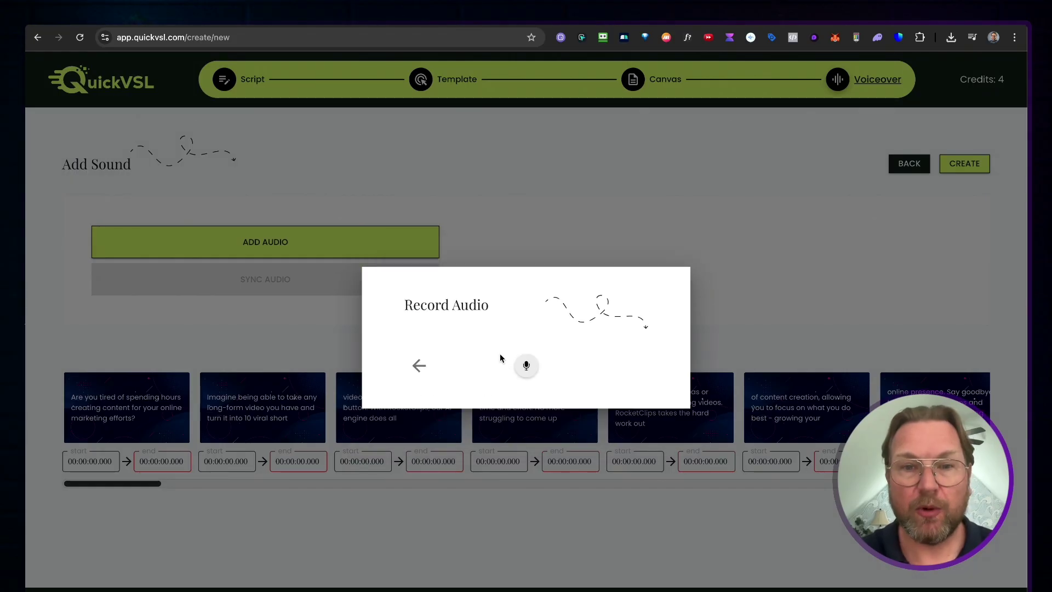
click(527, 367)
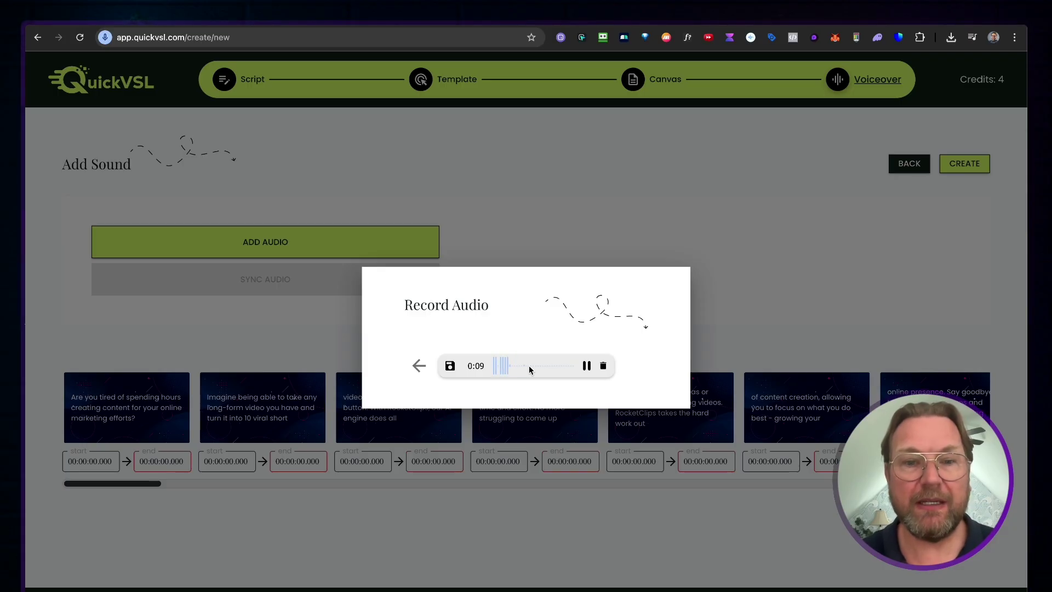
click(586, 366)
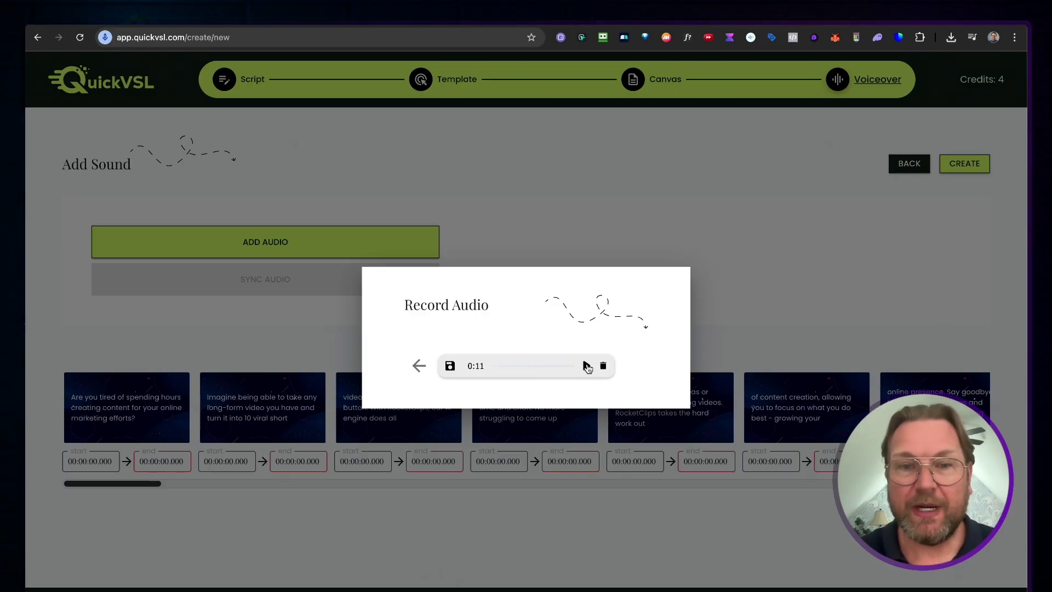
click(450, 366)
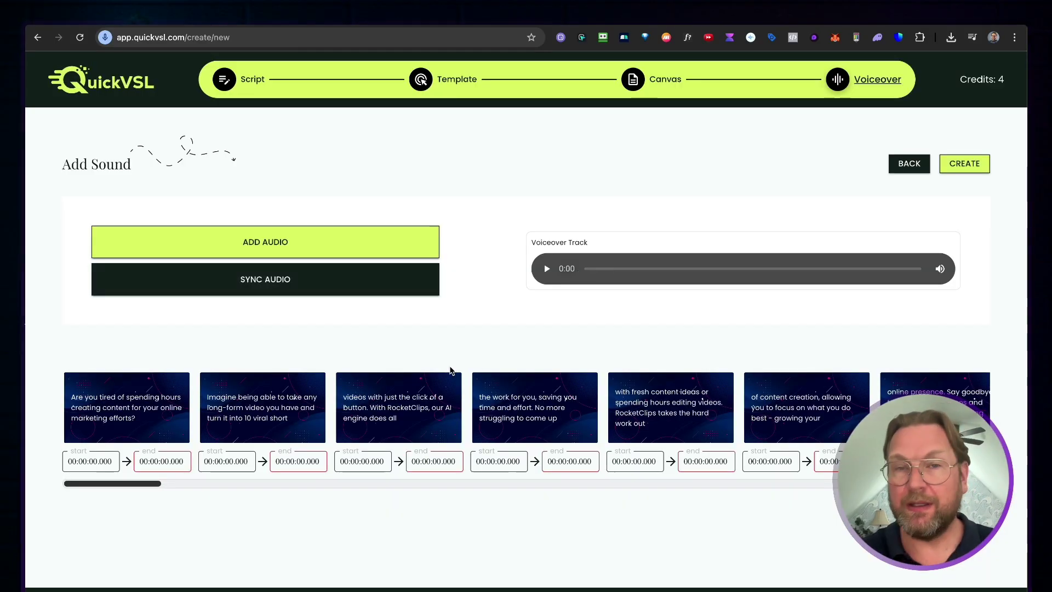
Play and pause the voiceover track, then bring up the audio-source choices.
click(546, 269)
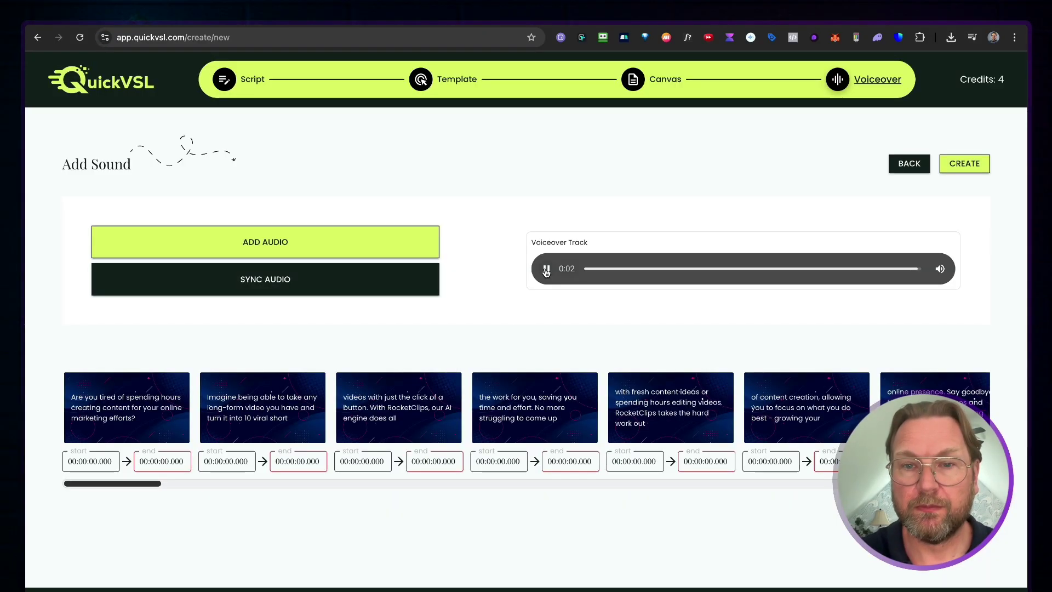
click(546, 270)
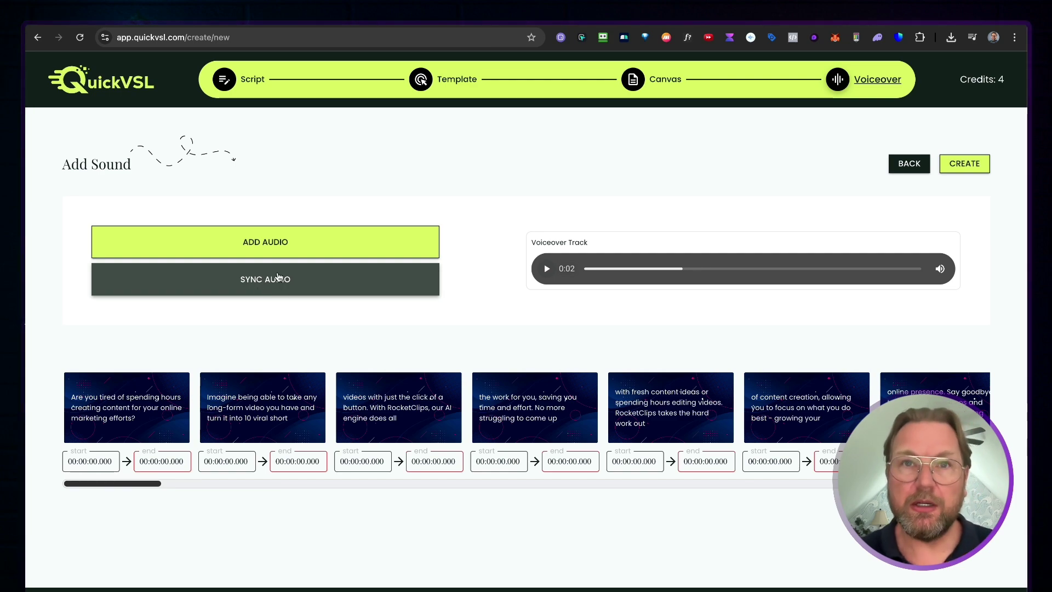
click(282, 238)
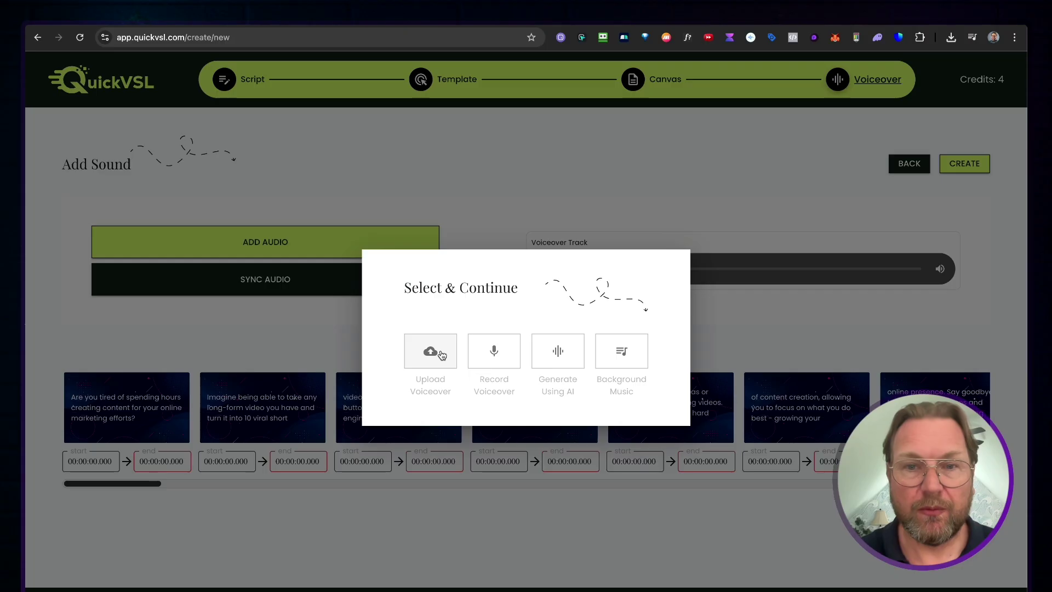
Switch the voiceover to Generate Using AI and preview the default Aria voice.
click(558, 352)
click(522, 368)
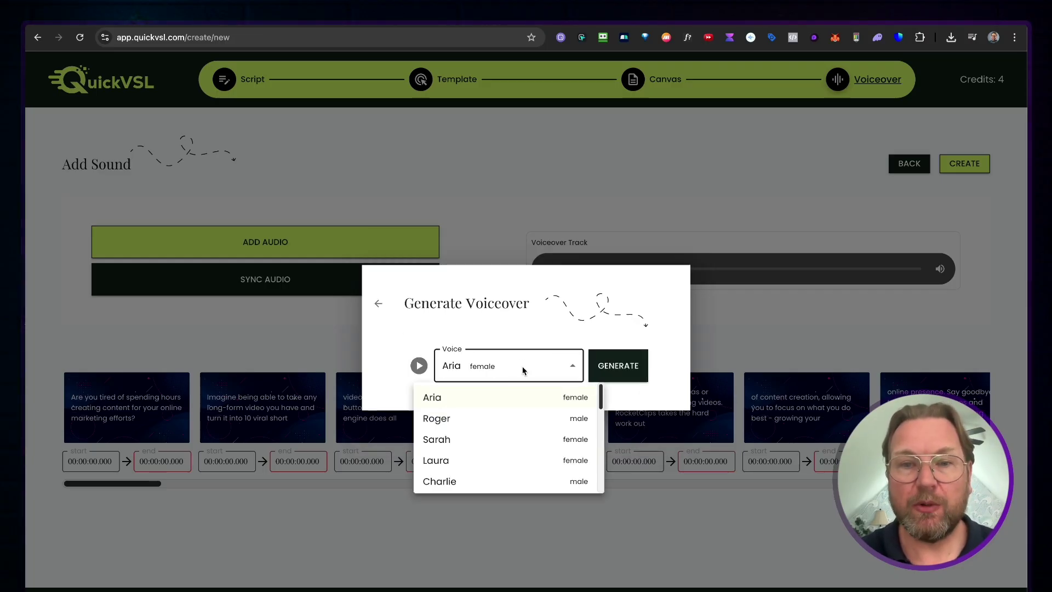
scroll(512, 459, down, 5)
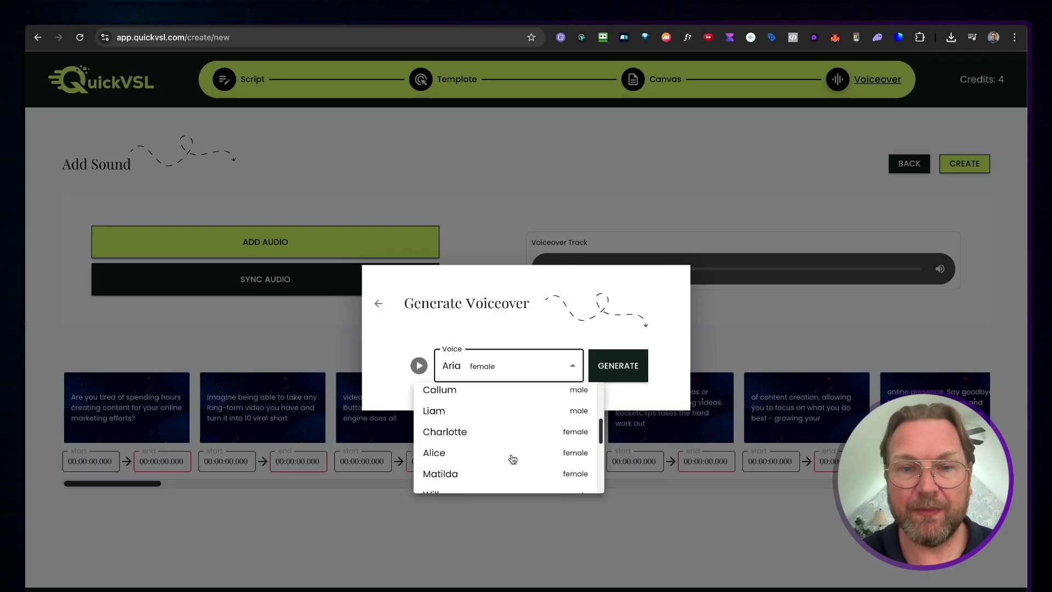
scroll(512, 459, up, 2)
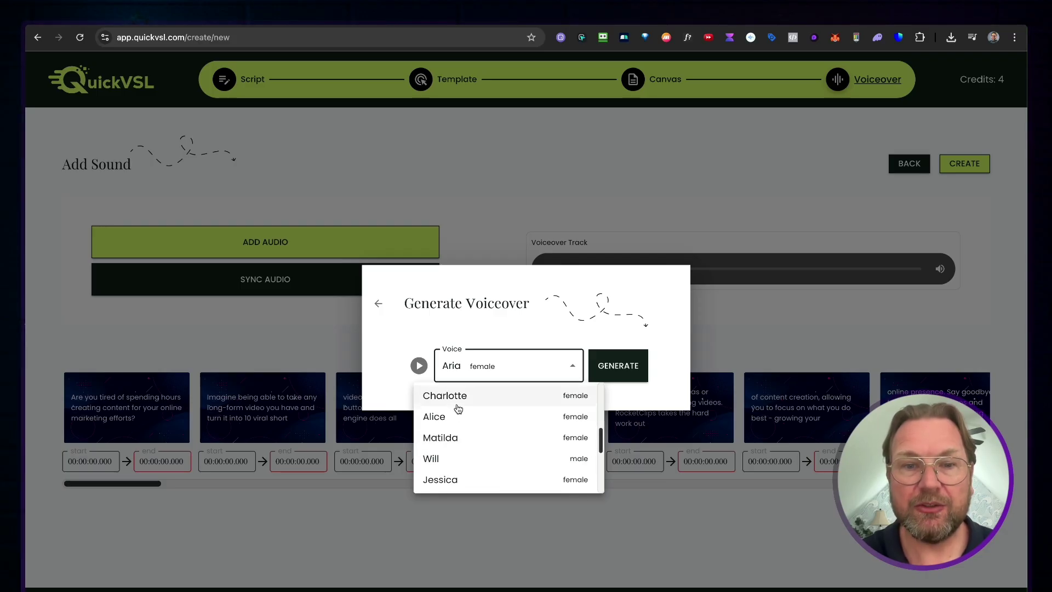
click(420, 369)
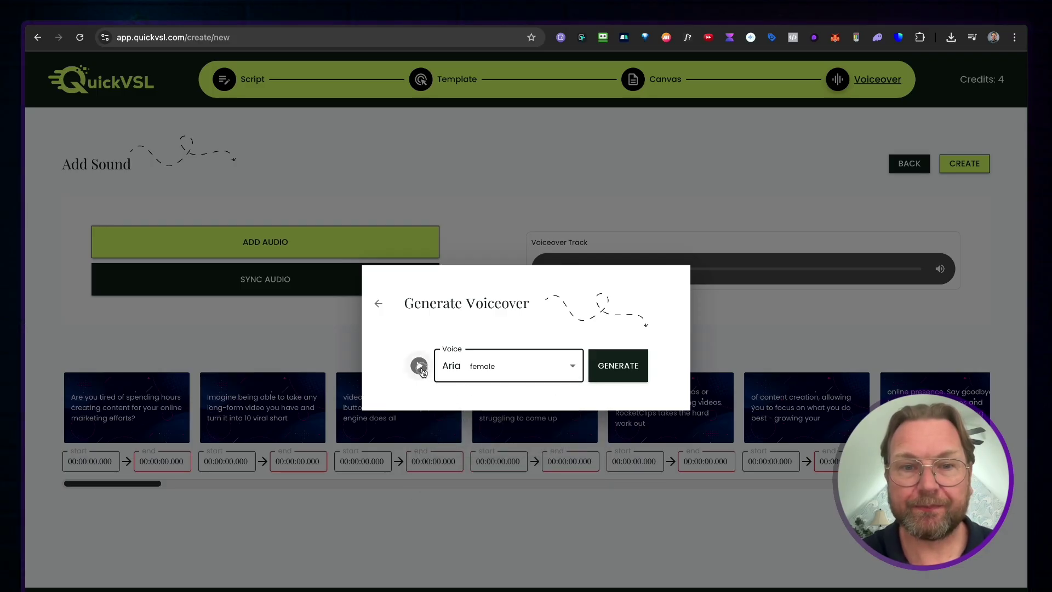
click(421, 369)
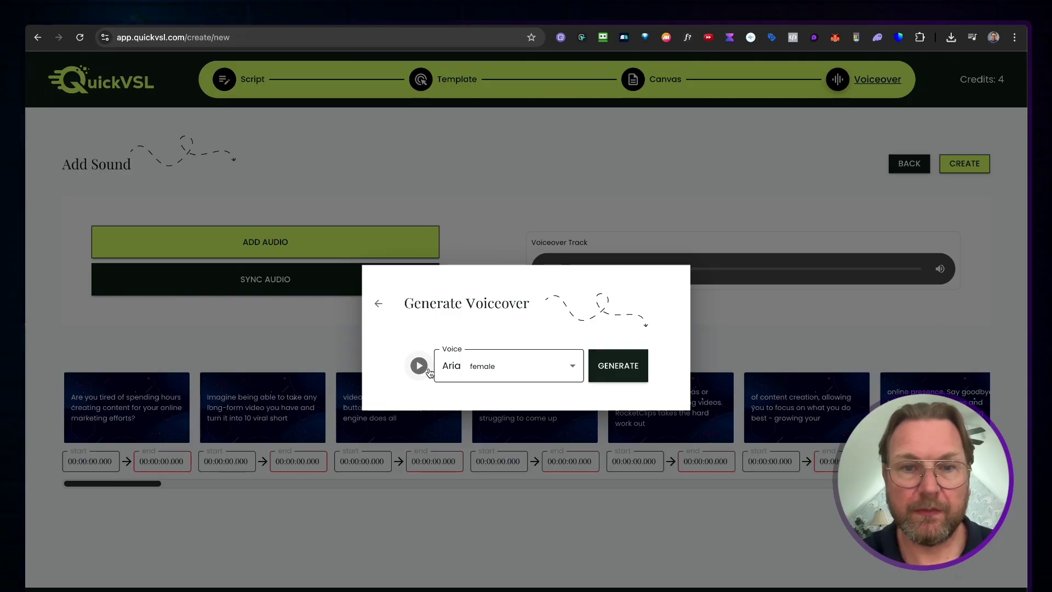
Try out the Roger and George male voices.
click(485, 371)
click(463, 419)
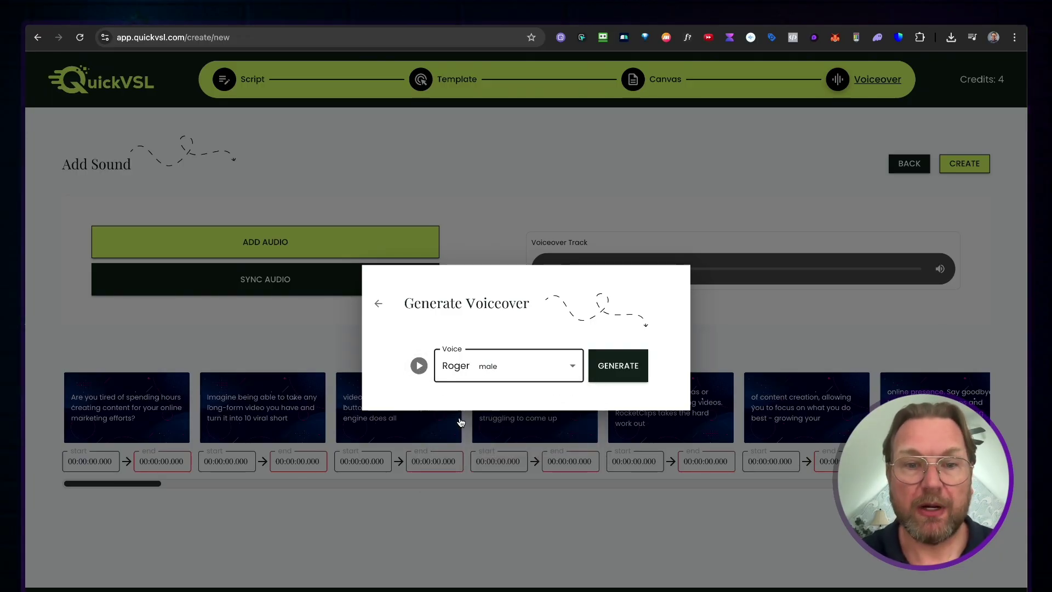
click(419, 366)
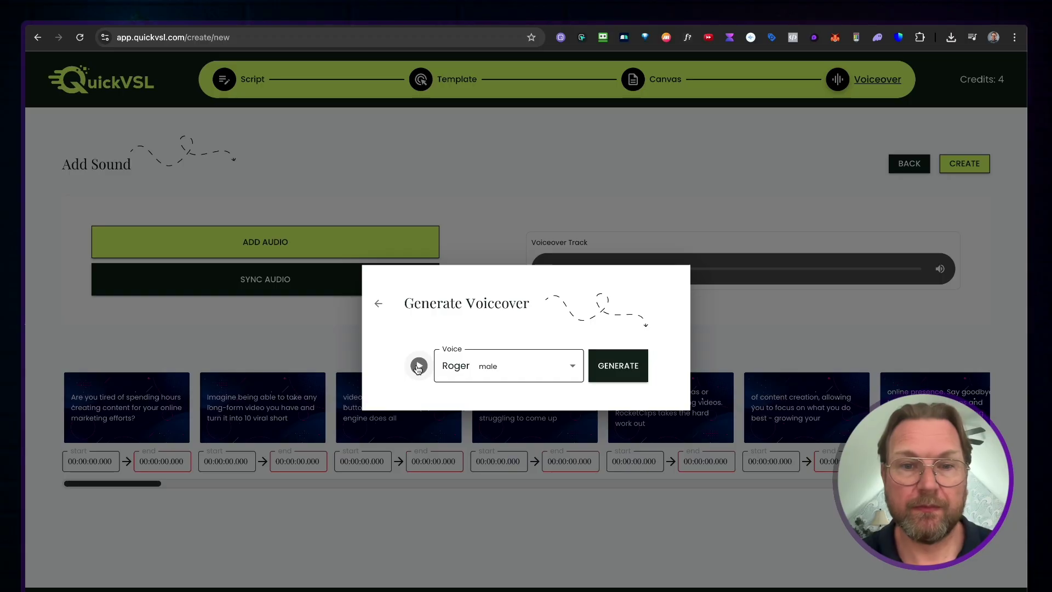
click(471, 372)
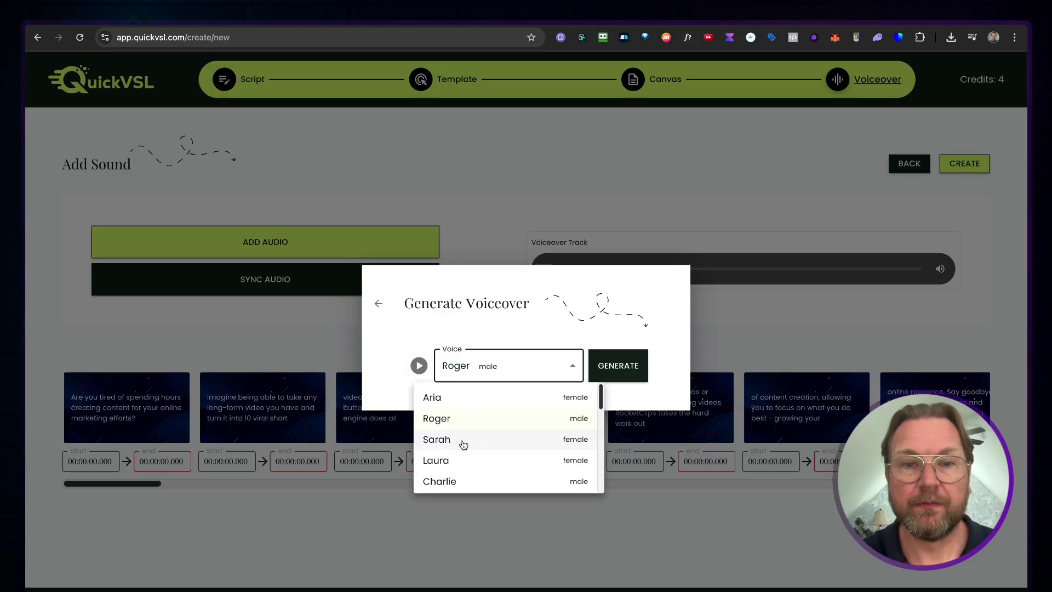
scroll(457, 464, down, 1)
click(454, 460)
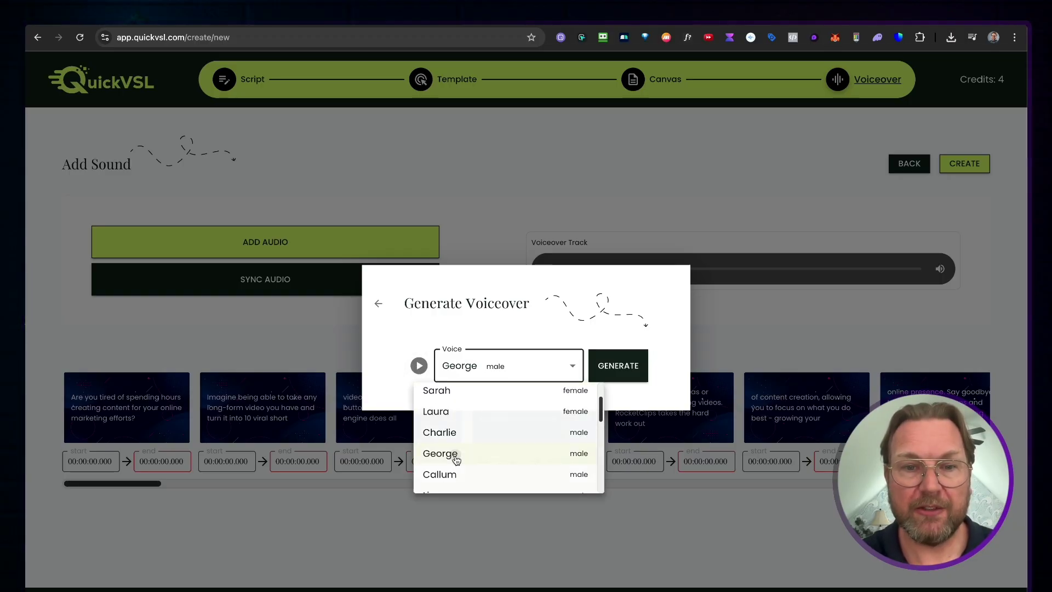
click(419, 366)
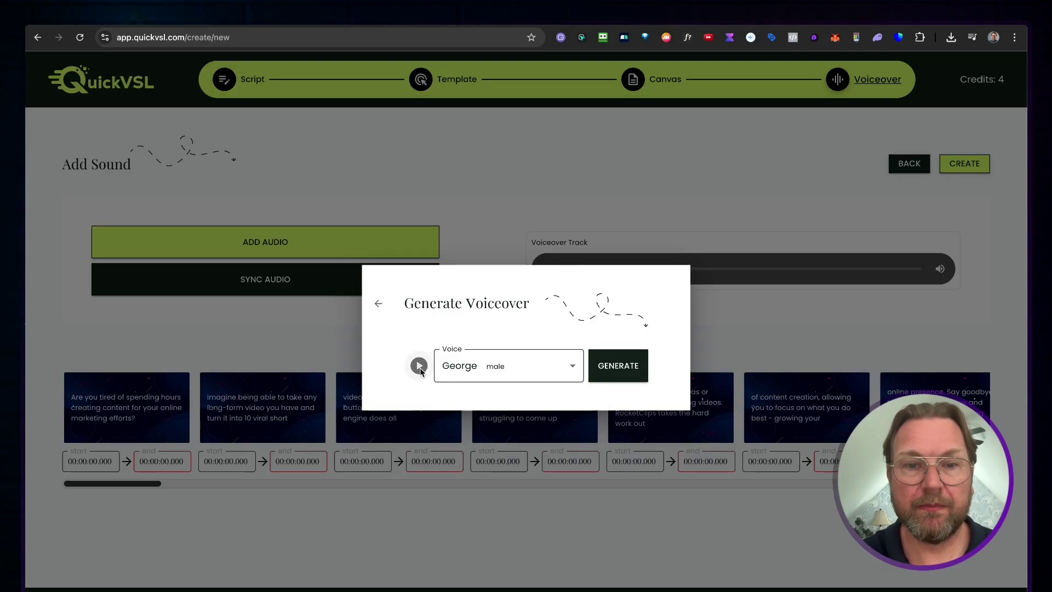
Choose the Laura female voice and generate the 5:28 voiceover.
click(498, 375)
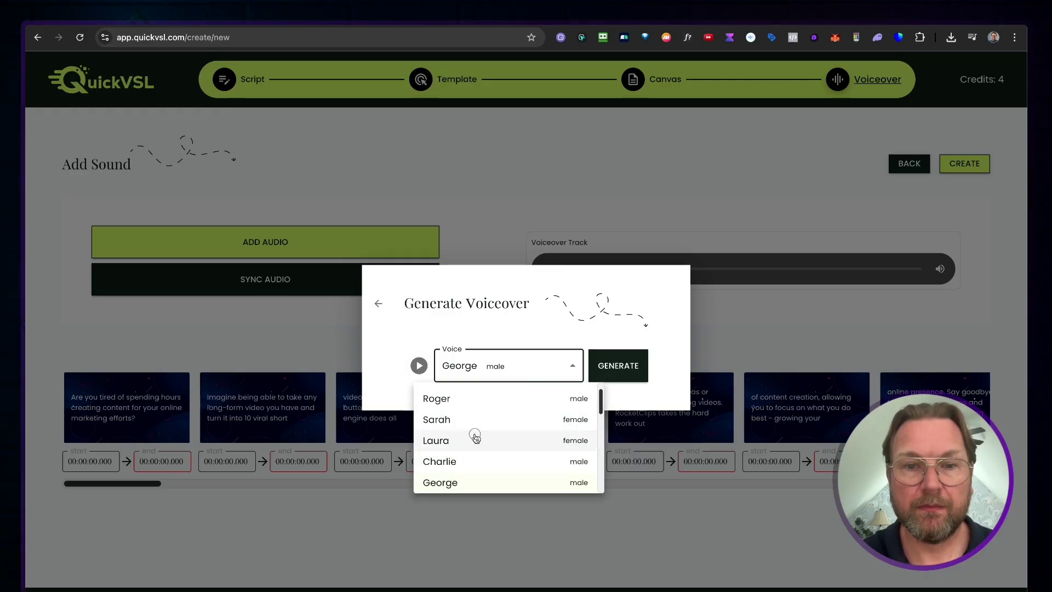
click(472, 438)
click(420, 368)
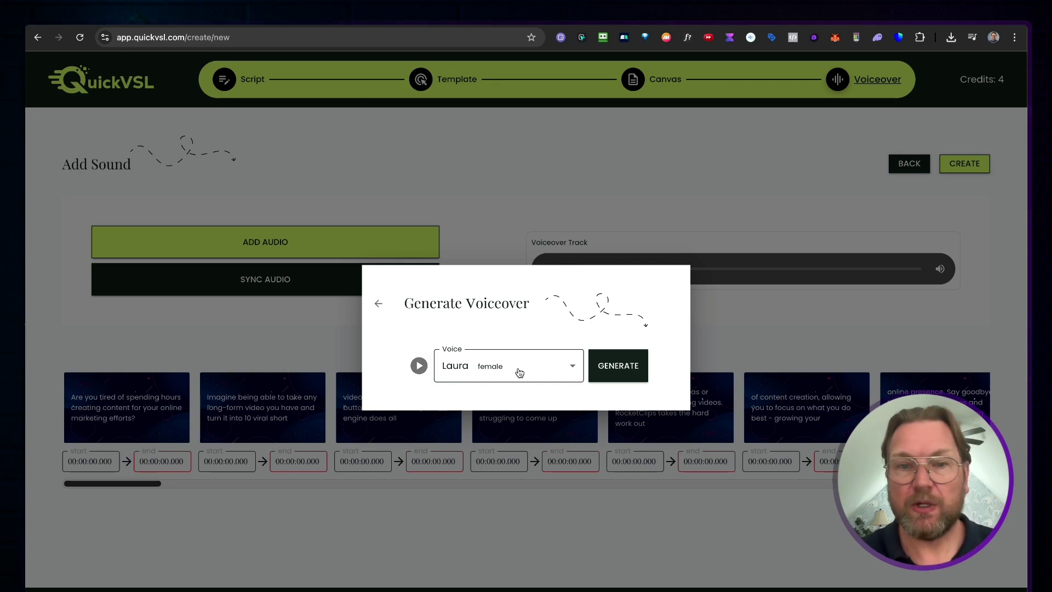
click(627, 366)
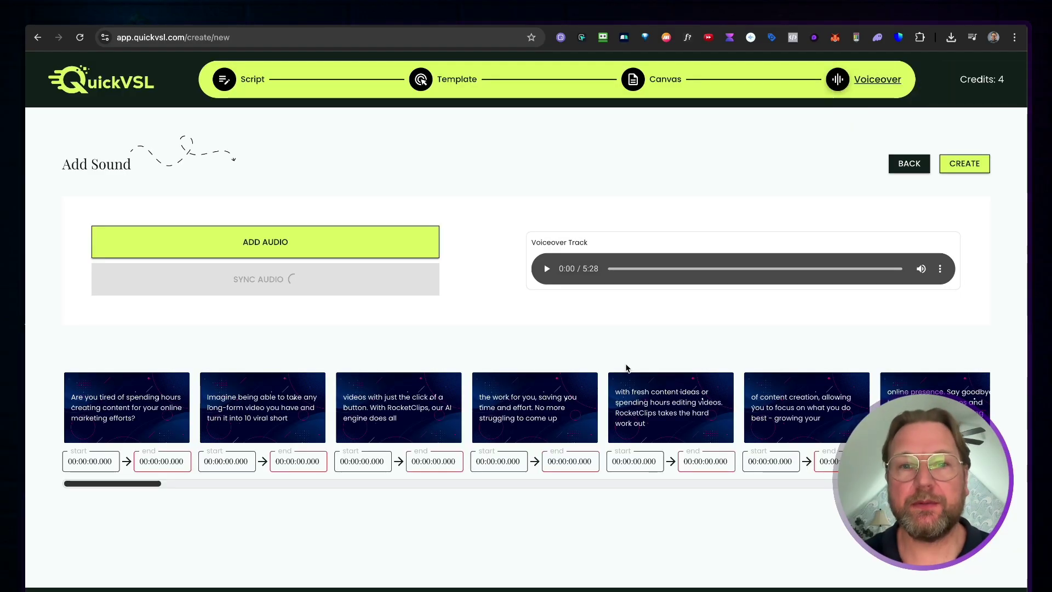
Play back the new voiceover, then check the synced slide timings, e.g. 00:00:00–00:00:04.
click(547, 269)
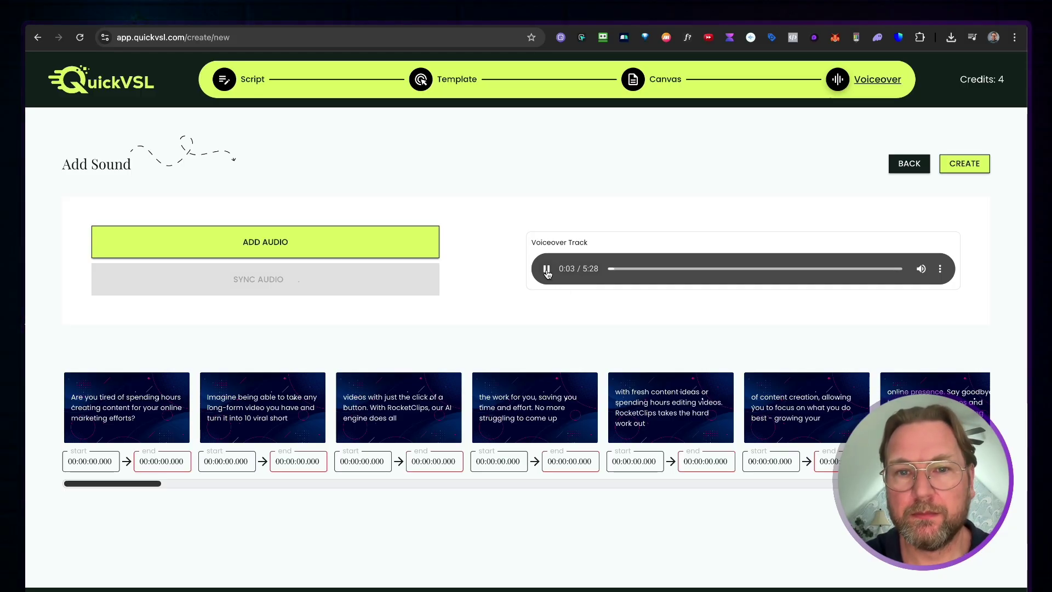
click(548, 271)
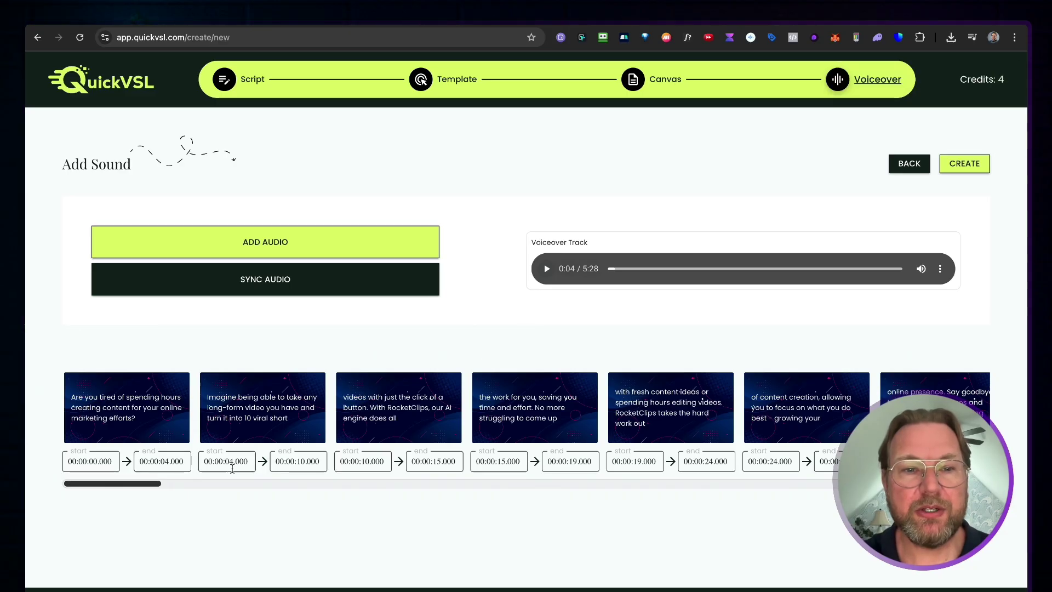
scroll(260, 470, up, 5)
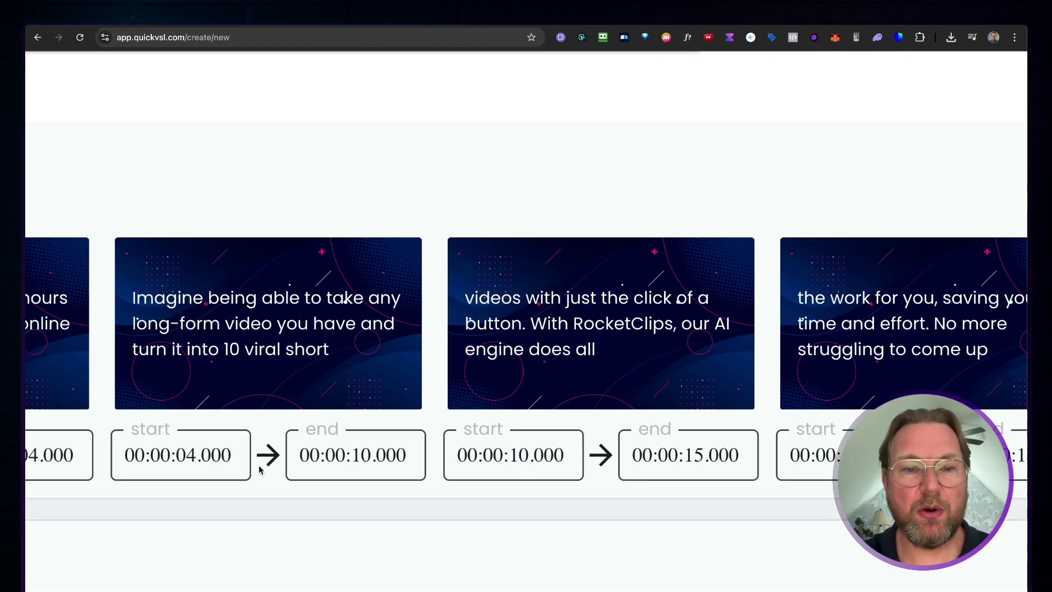
scroll(260, 470, right, 5)
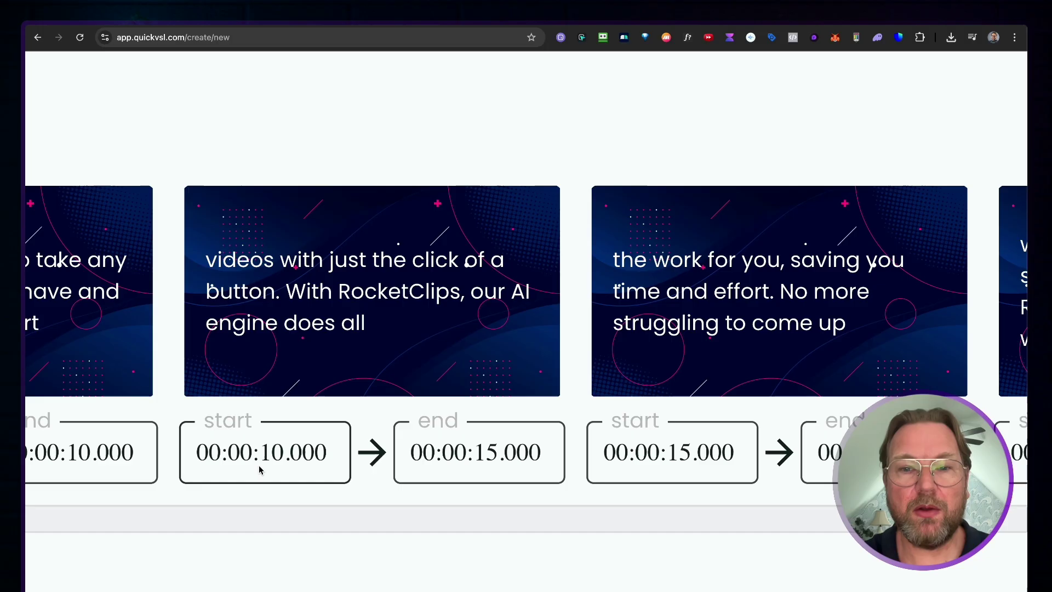
scroll(260, 470, down, 5)
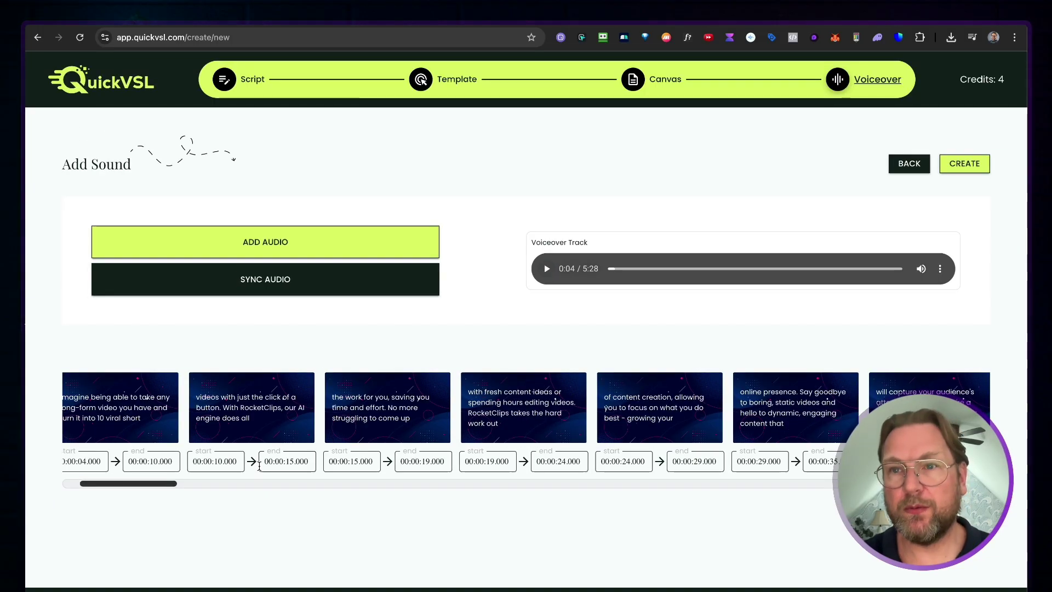
Render the RocketClips video and go back to the campaigns dashboard.
click(964, 164)
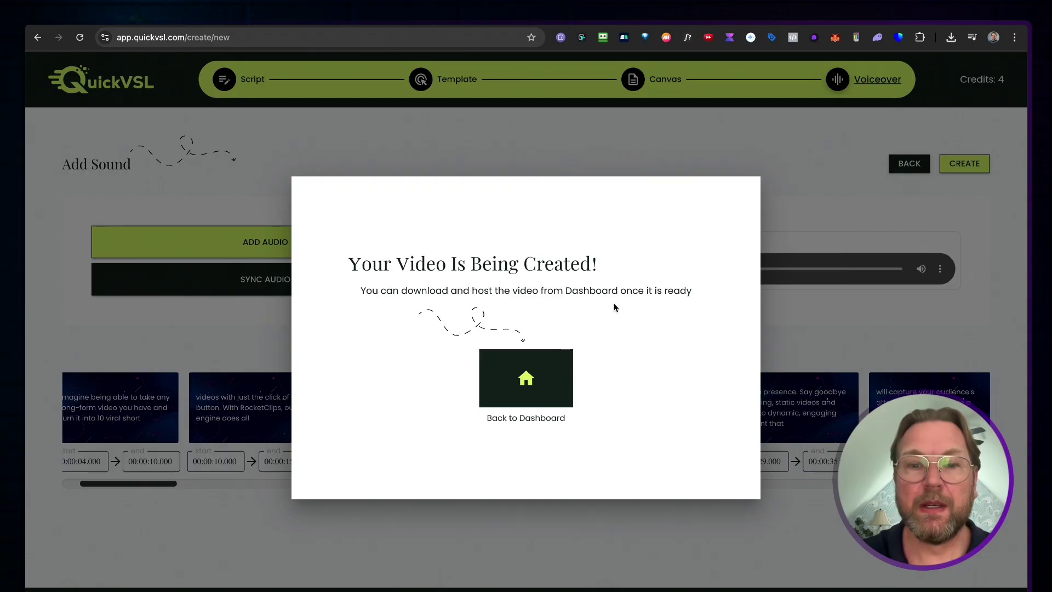
click(528, 377)
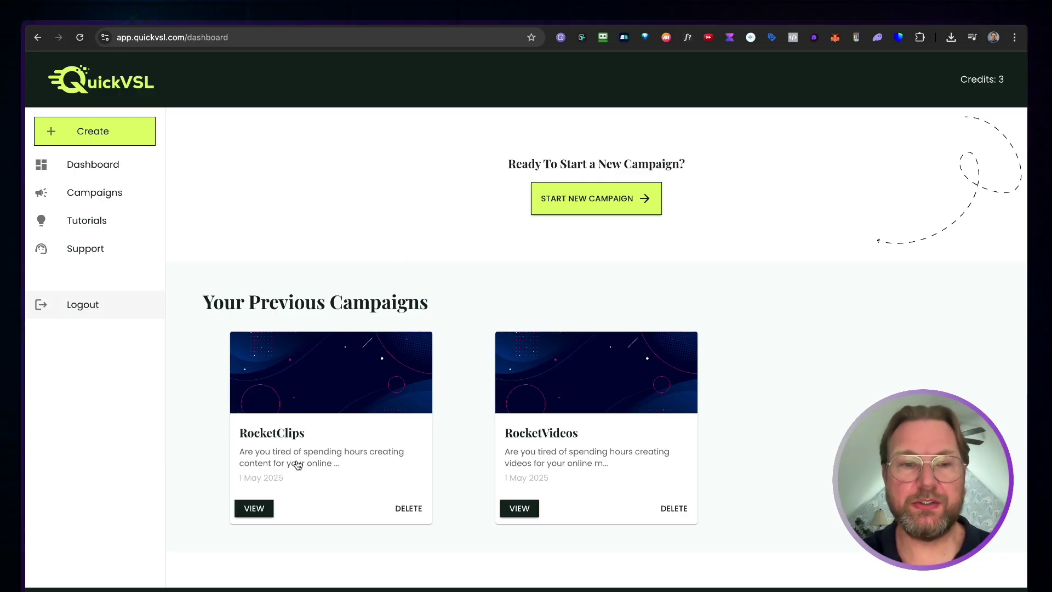
Watch the finished RocketClips video full screen through 0:15, then exit full screen.
click(260, 510)
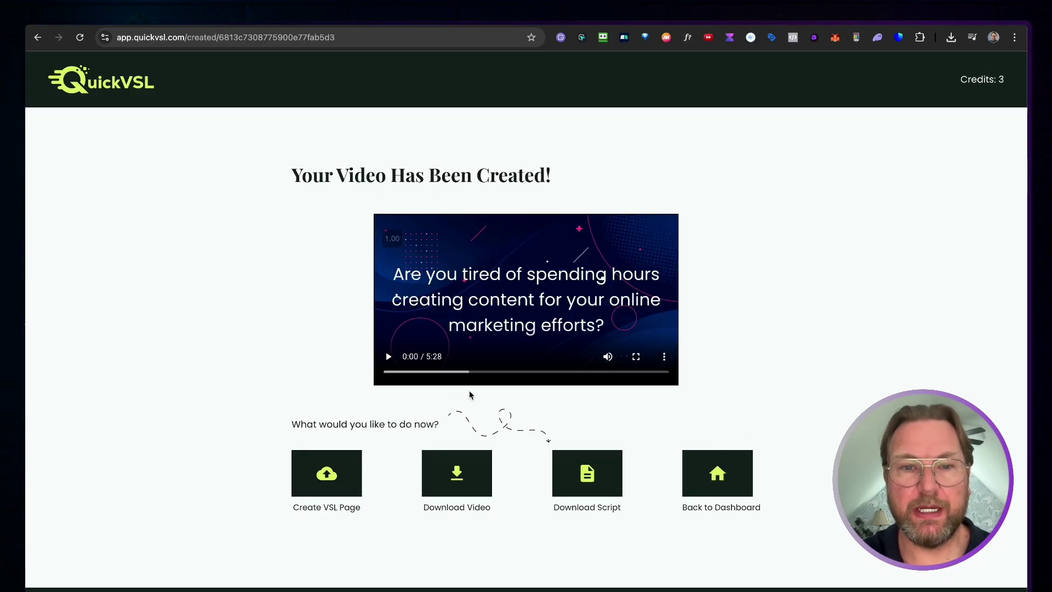
click(635, 356)
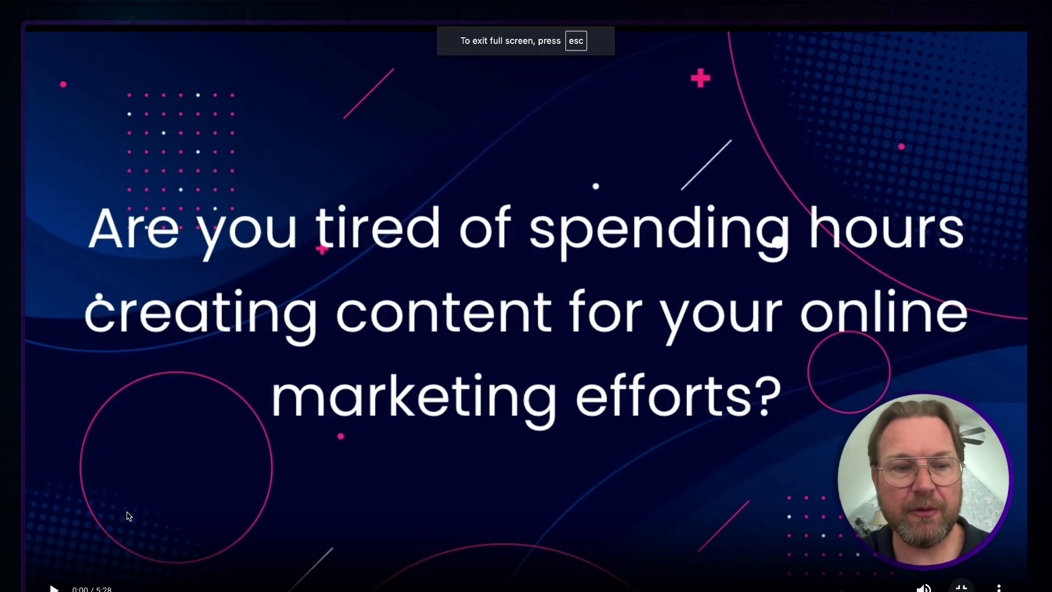
click(54, 588)
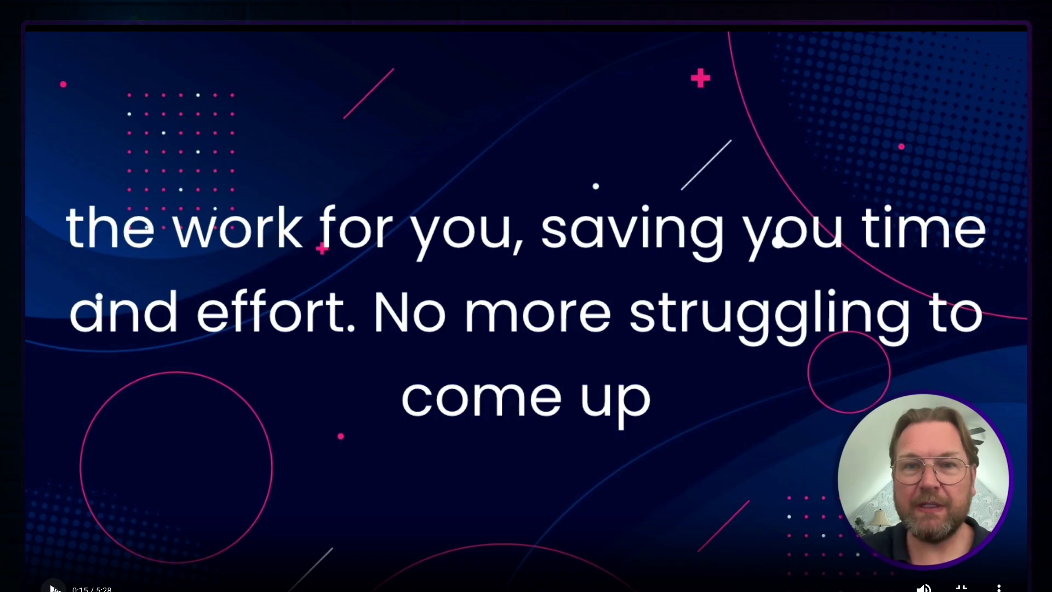
key(Escape)
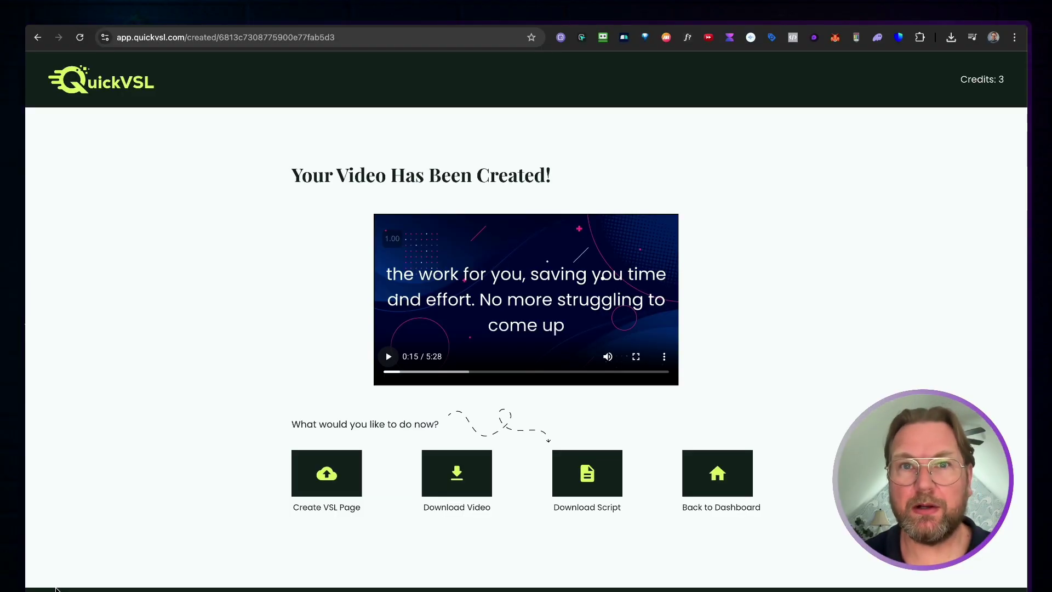